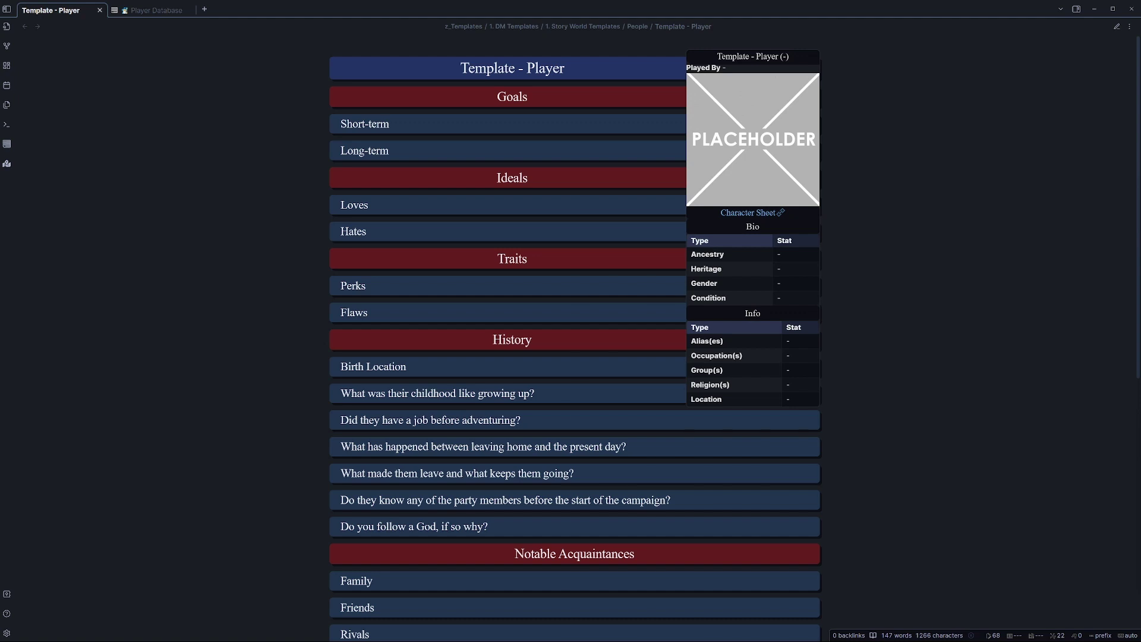
Focus the notes window and scroll through its contents.
left_click(1017, 397)
scroll(904, 323, "down", 1)
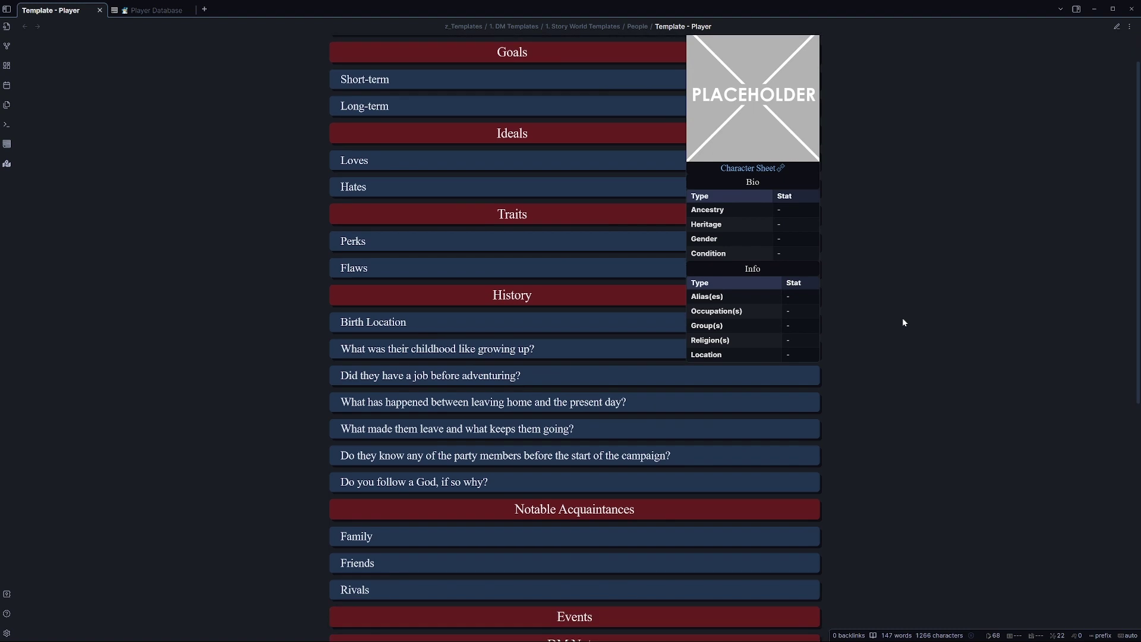
scroll(903, 322, "down", 1)
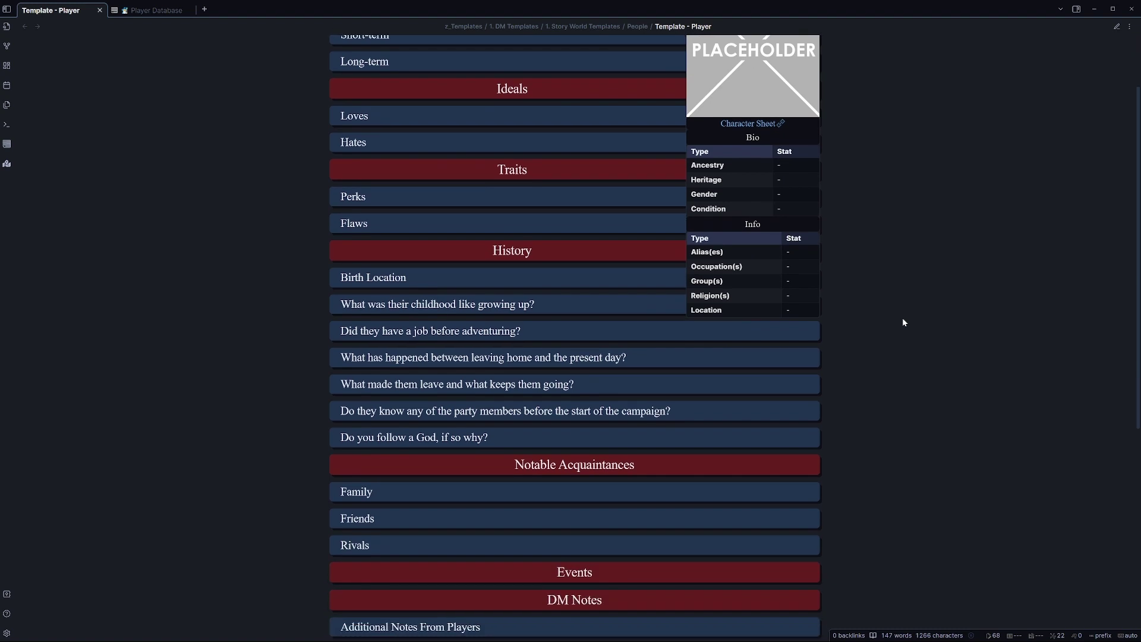
scroll(903, 321, "down", 1)
scroll(904, 323, "down", 1)
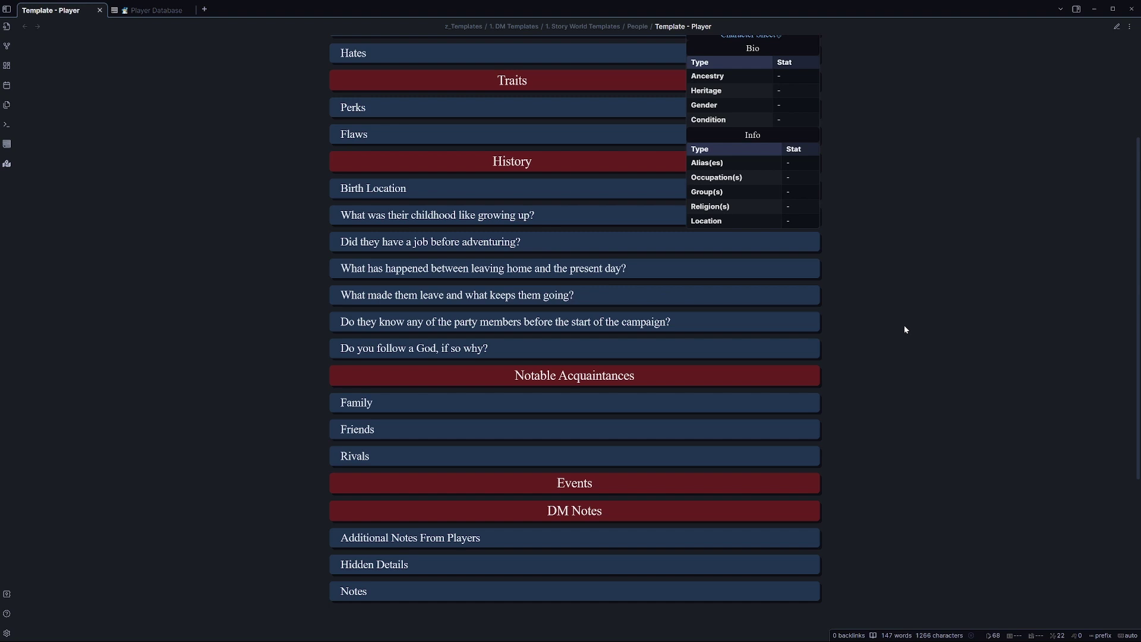
scroll(903, 326, "down", 1)
scroll(903, 325, "up", 1)
scroll(905, 329, "up", 1)
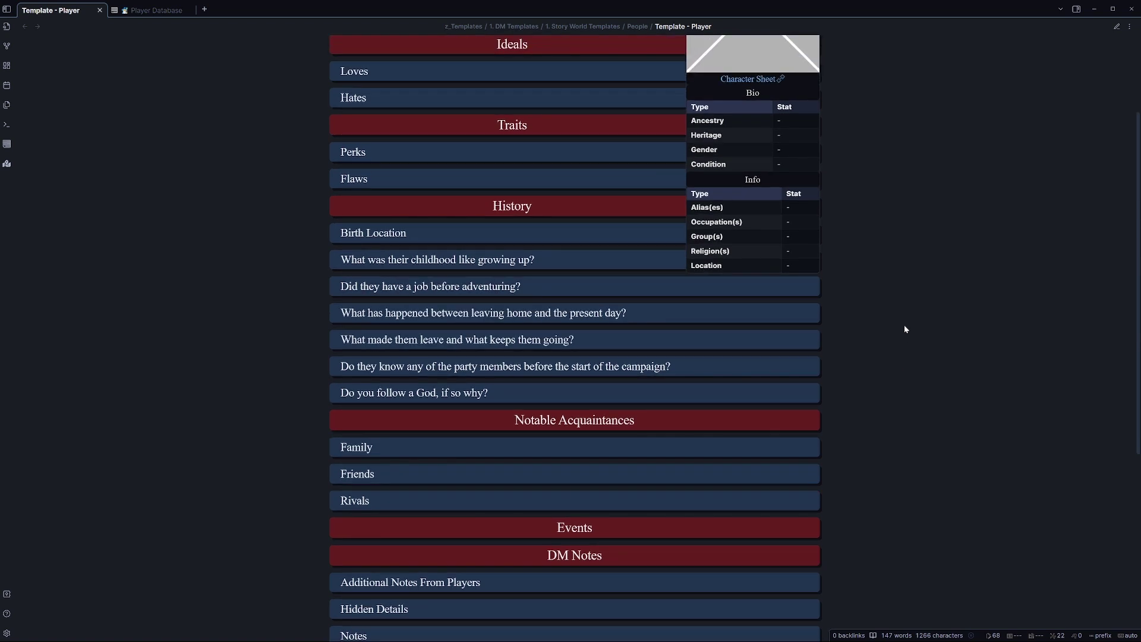
scroll(905, 327, "up", 1)
scroll(904, 326, "up", 1)
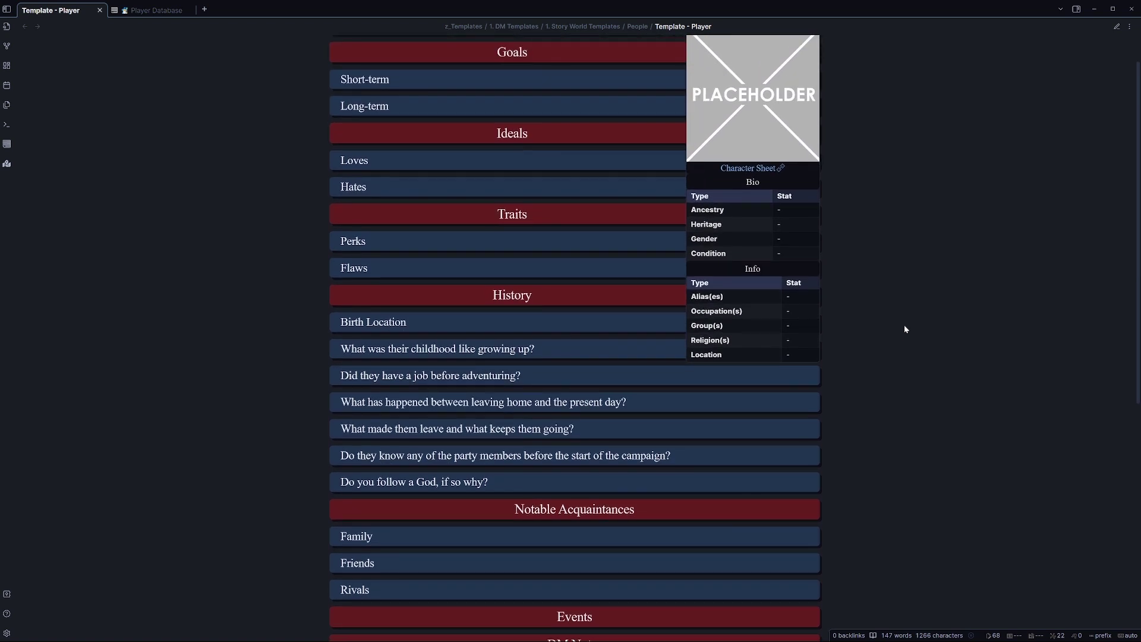
scroll(905, 328, "up", 1)
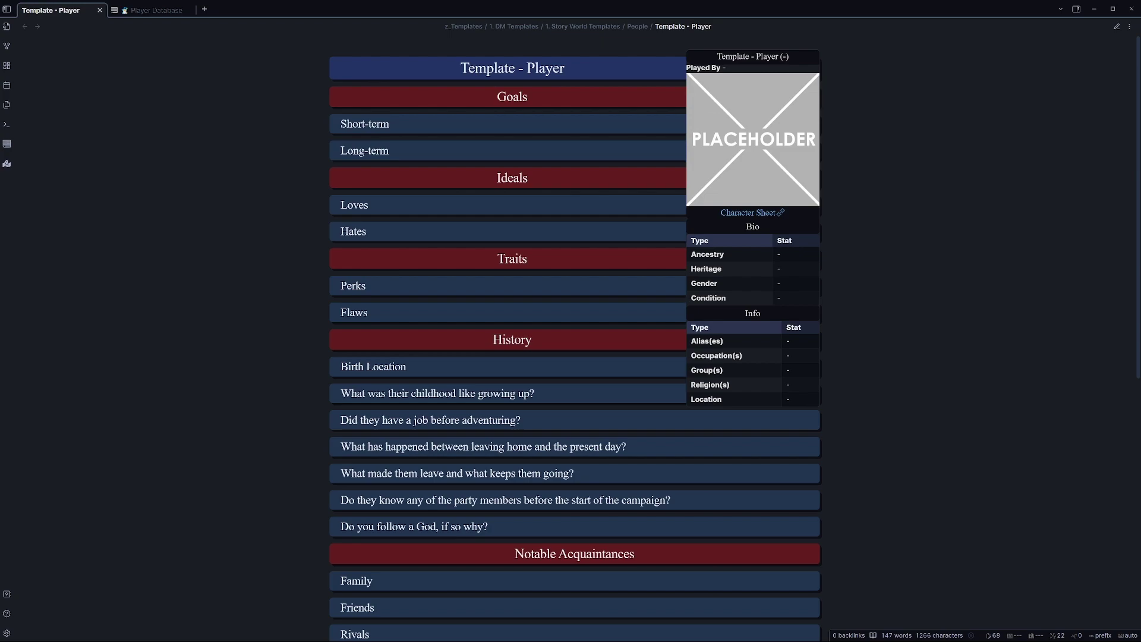
Read through the Morph the Dwarf backstory text, then move its window aside.
key("alt+Tab")
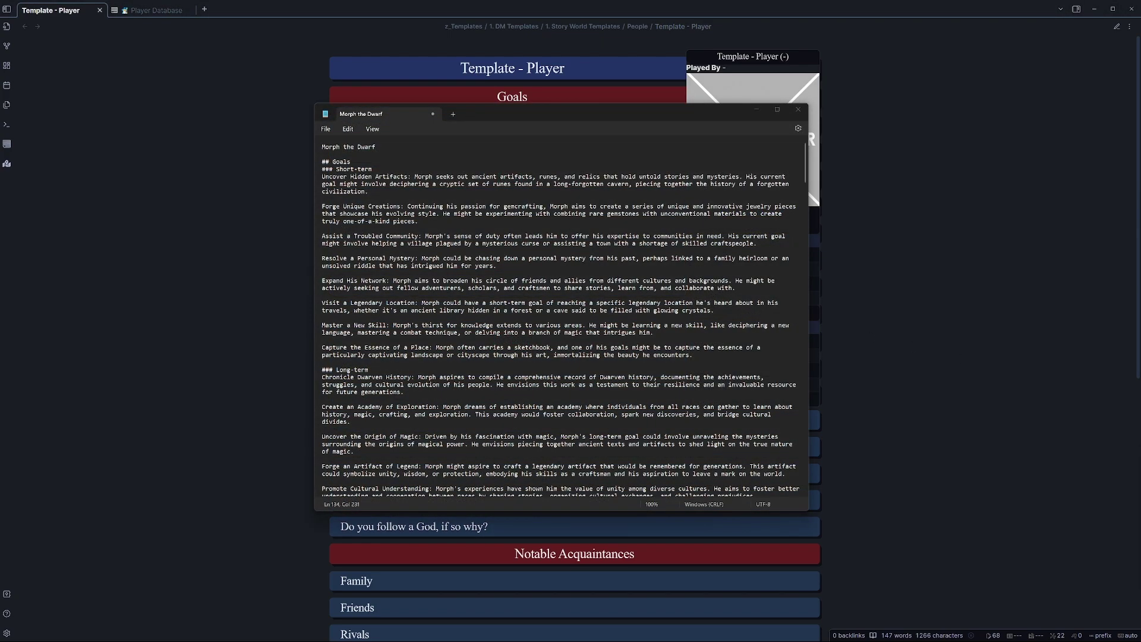
scroll(559, 315, "down", 2)
scroll(559, 315, "down", 7)
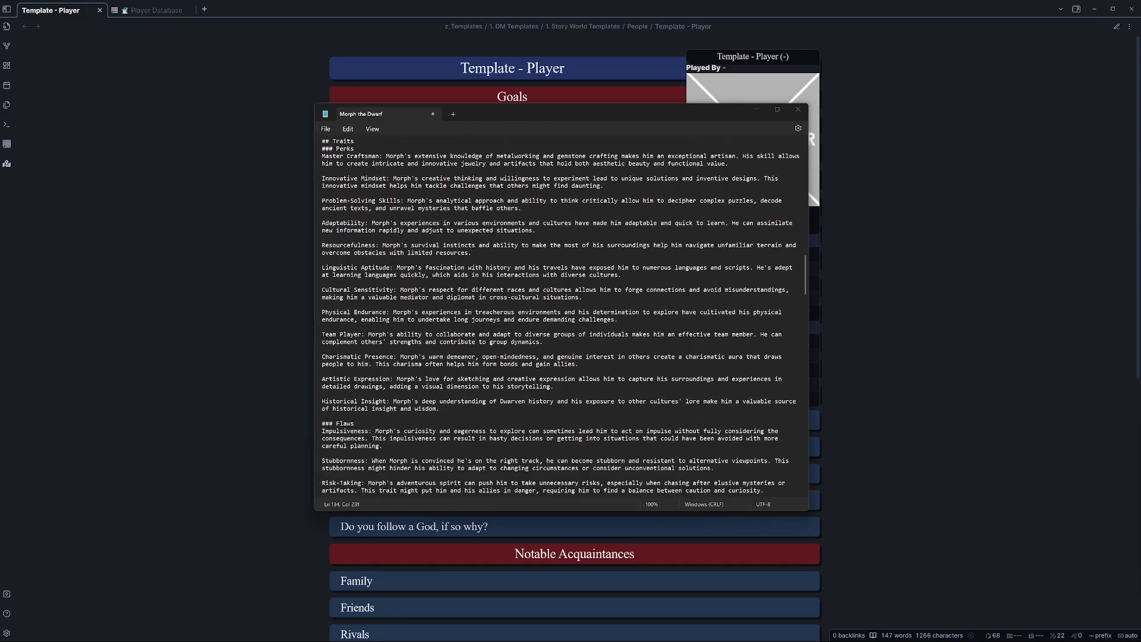
scroll(558, 315, "down", 15)
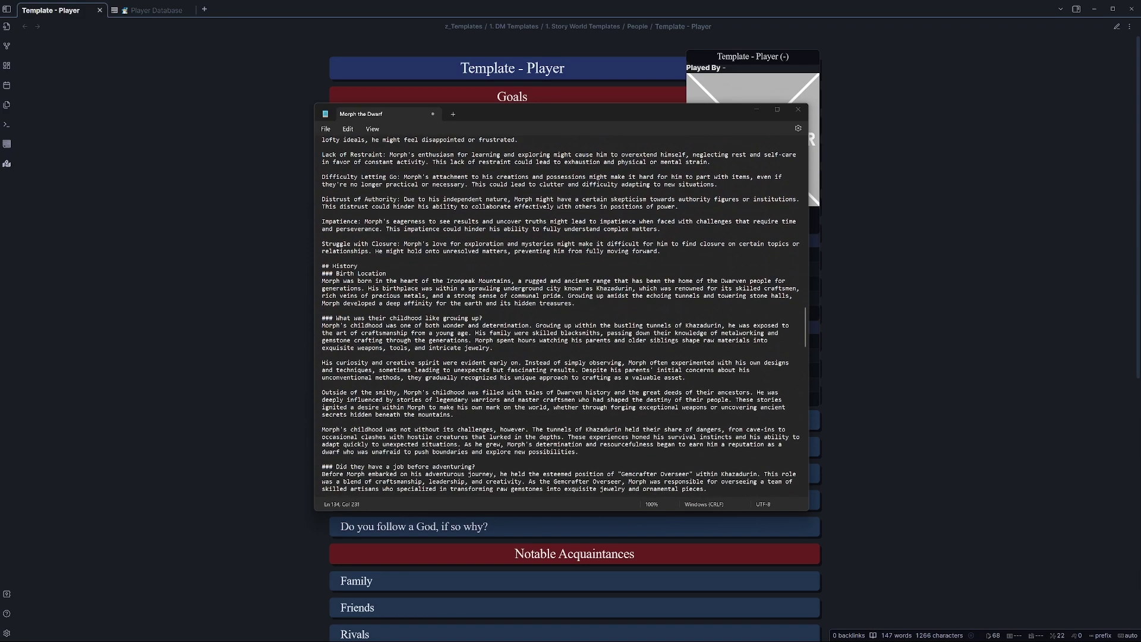
scroll(559, 315, "down", 15)
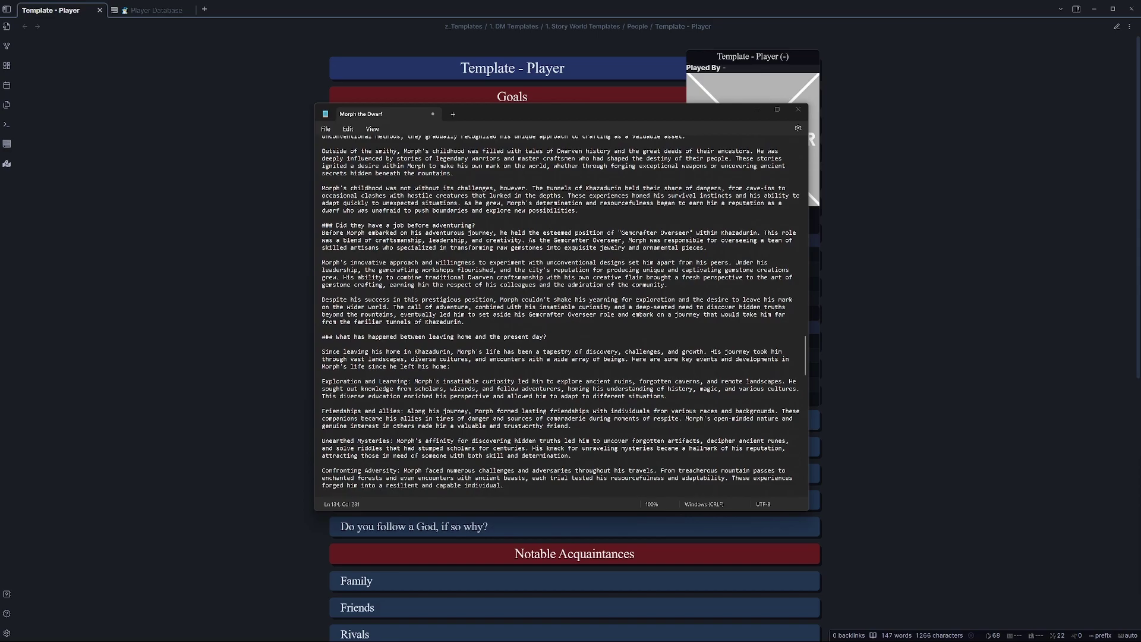
scroll(559, 315, "down", 15)
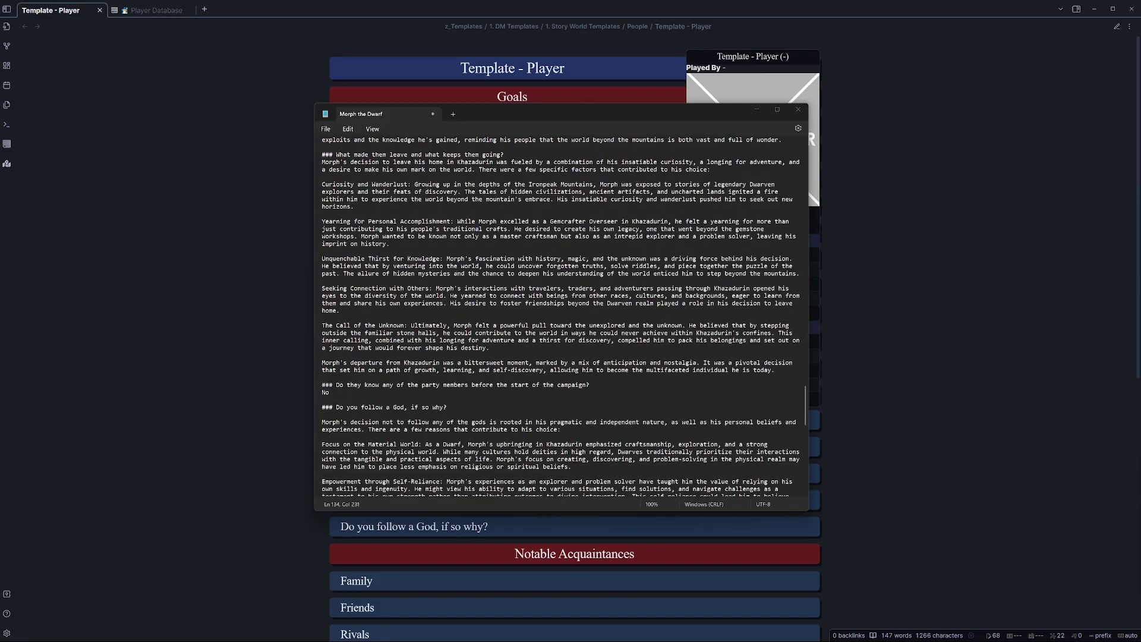
scroll(558, 315, "down", 14)
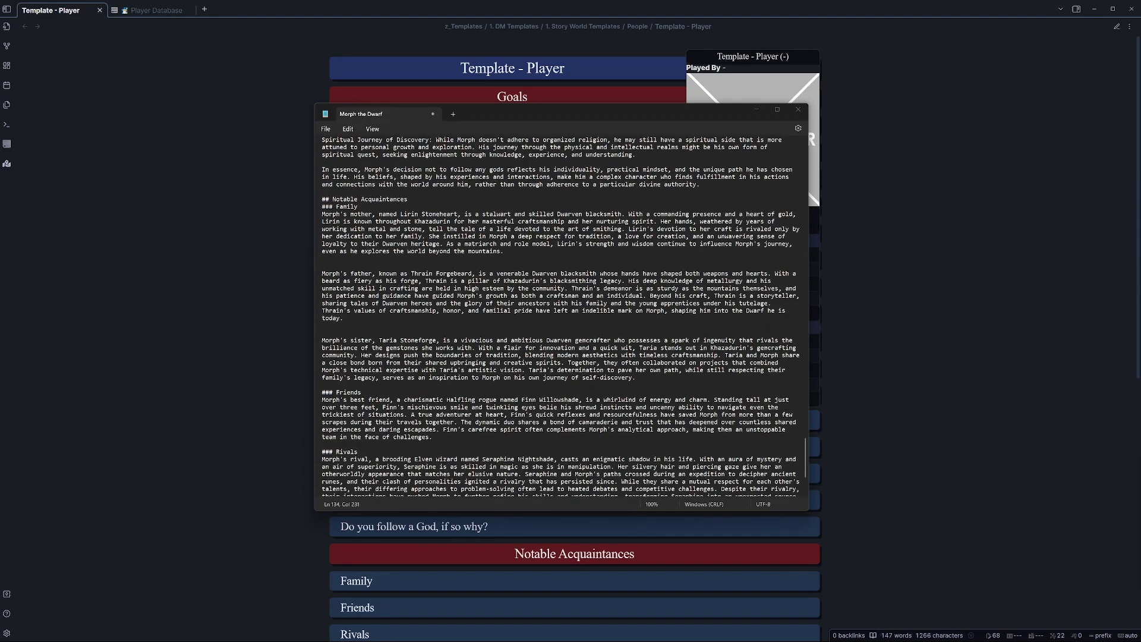
scroll(558, 315, "up", 10)
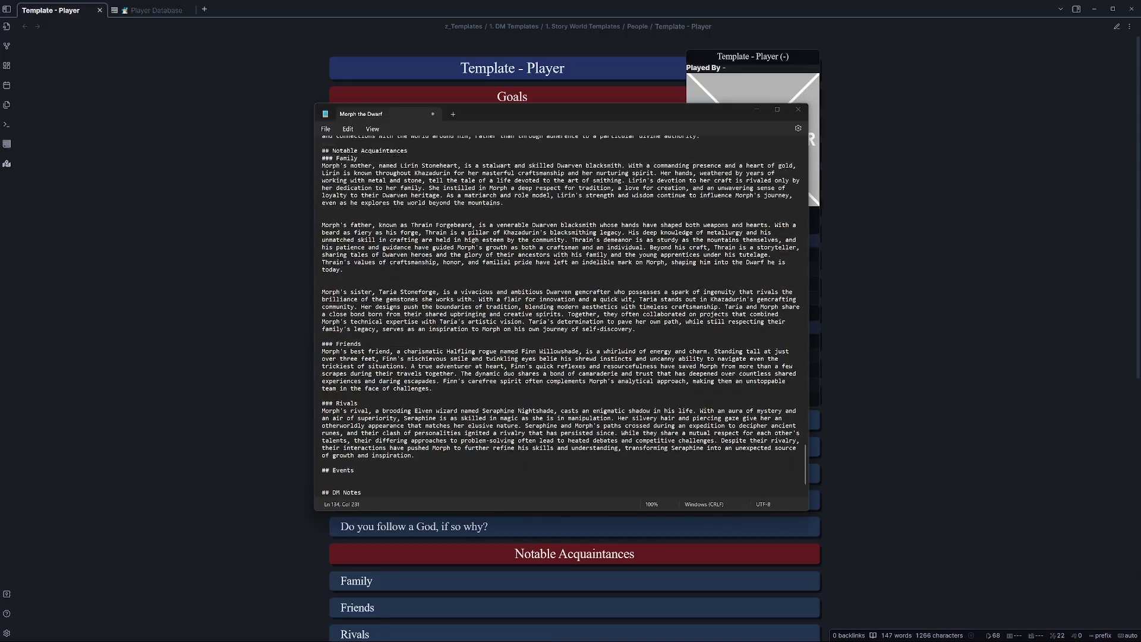
scroll(558, 315, "up", 12)
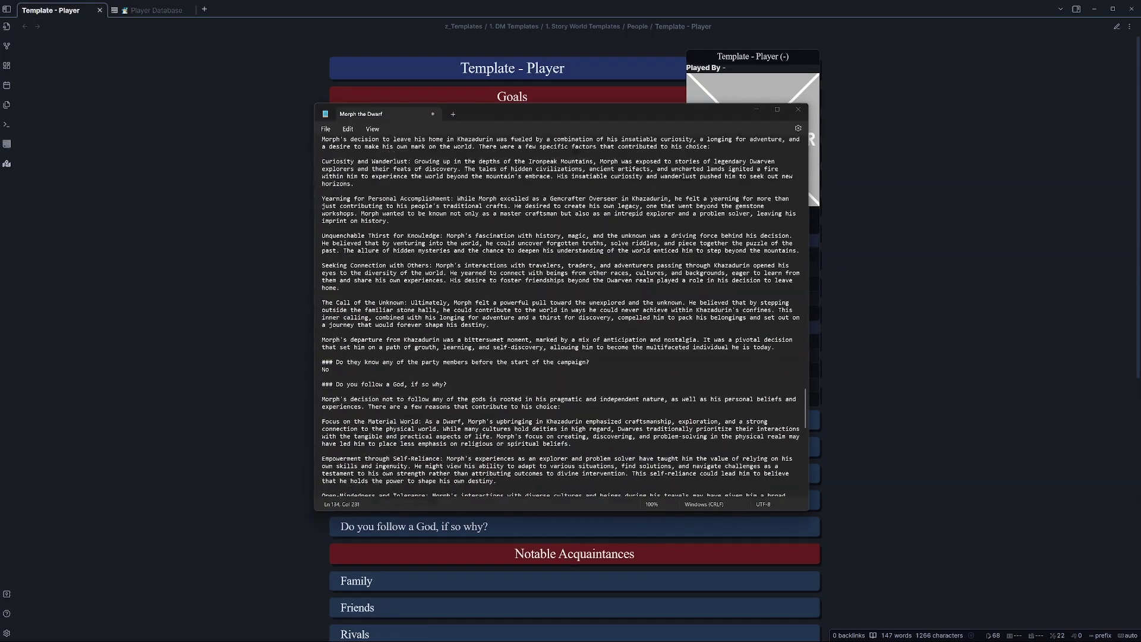
scroll(559, 315, "up", 12)
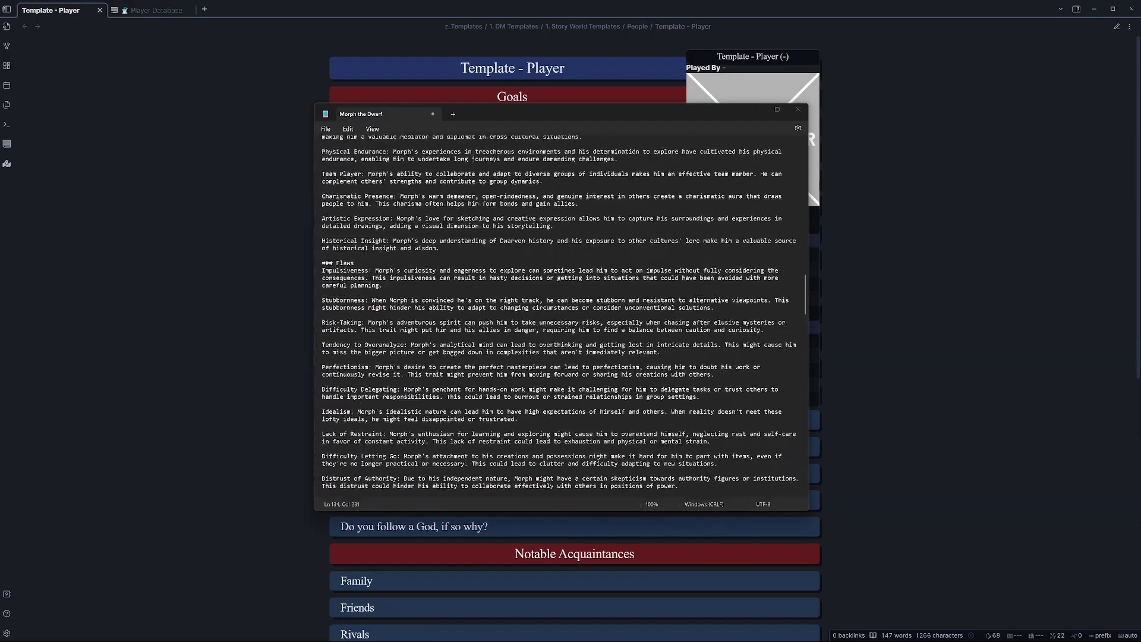
scroll(559, 315, "up", 12)
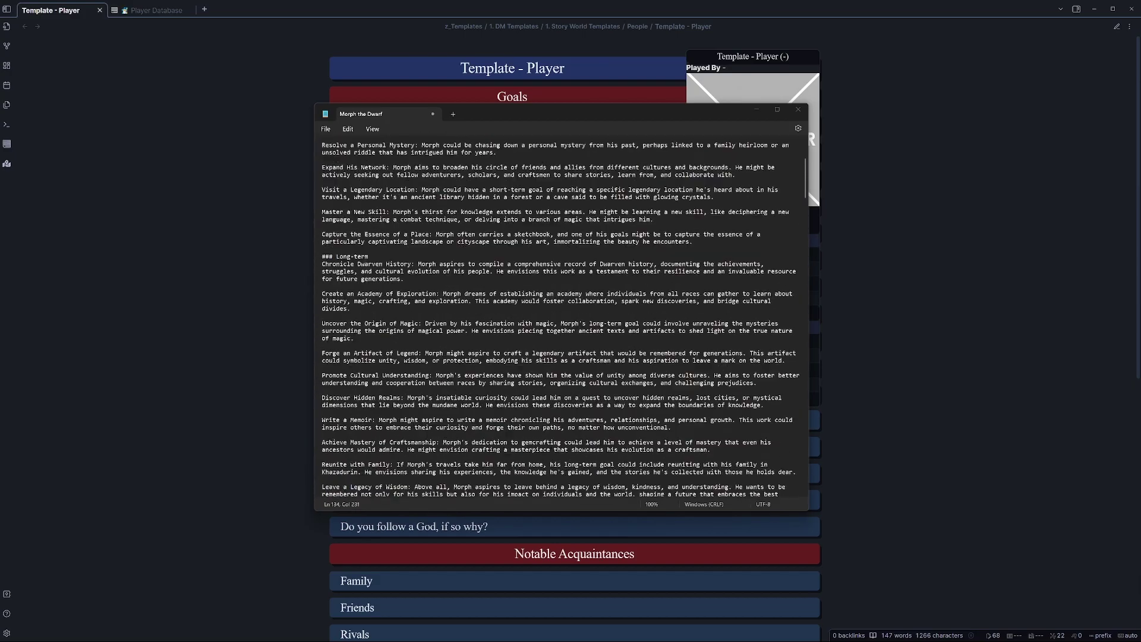
left_click_drag(579, 119, 1140, 169)
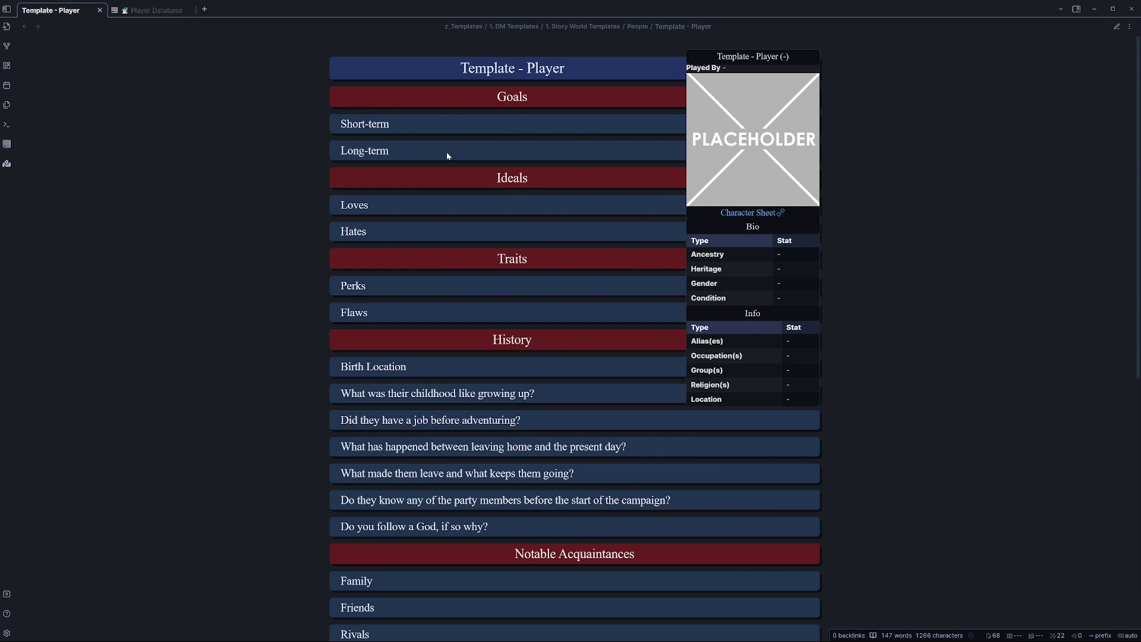
Create a new 'Morph Cobbon' row in the Player Database.
left_click(153, 11)
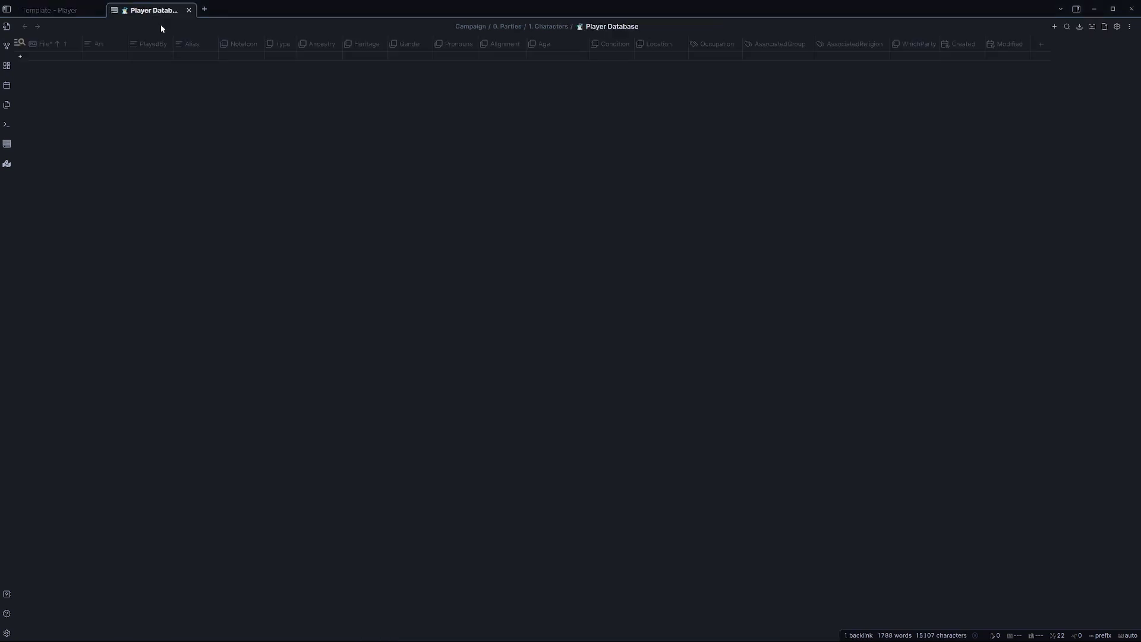
left_click(1054, 27)
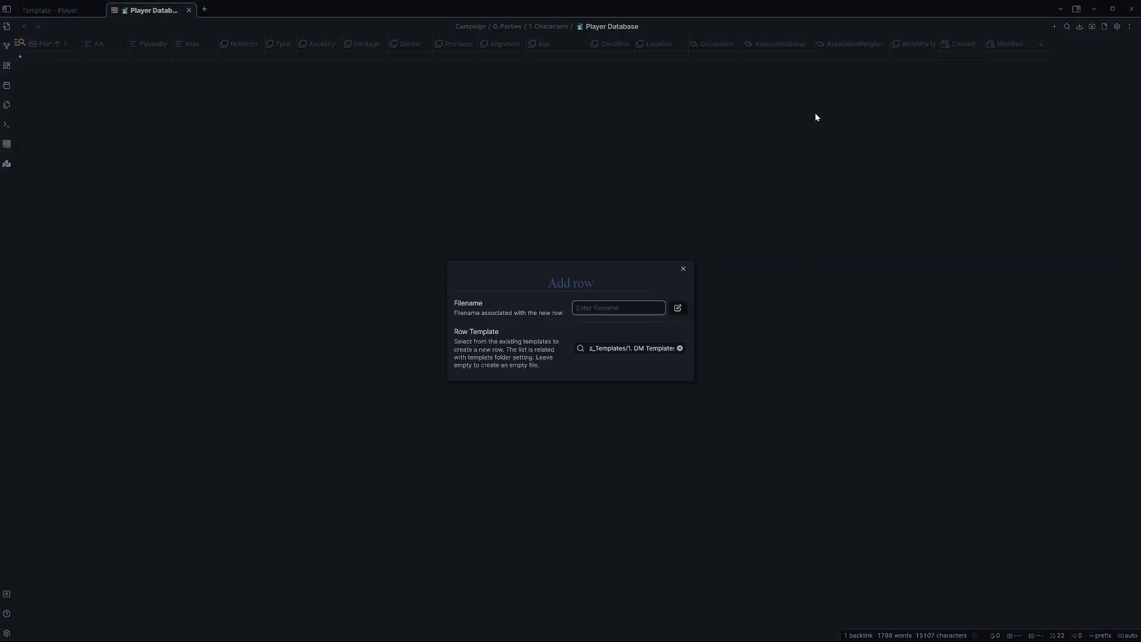
type("Morph Cobbon")
left_click(677, 308)
left_click(411, 248)
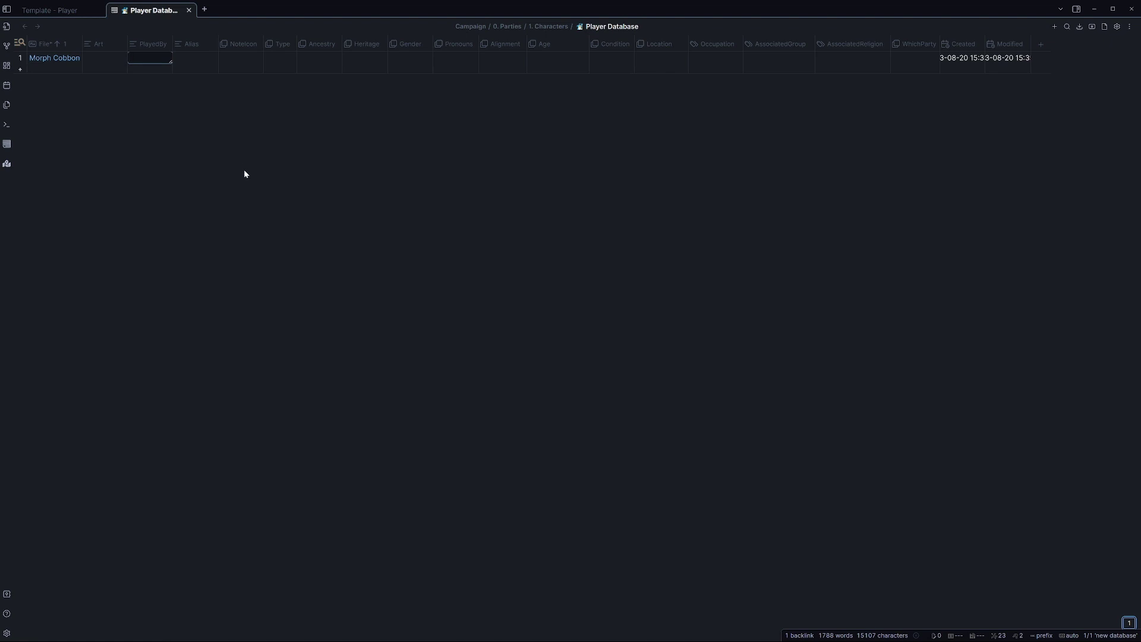
Set player to Gorph, NoteIcon to Character, Type to Player and Ancestry to Dwarf.
type("Gorph")
key("Return")
left_click(243, 58)
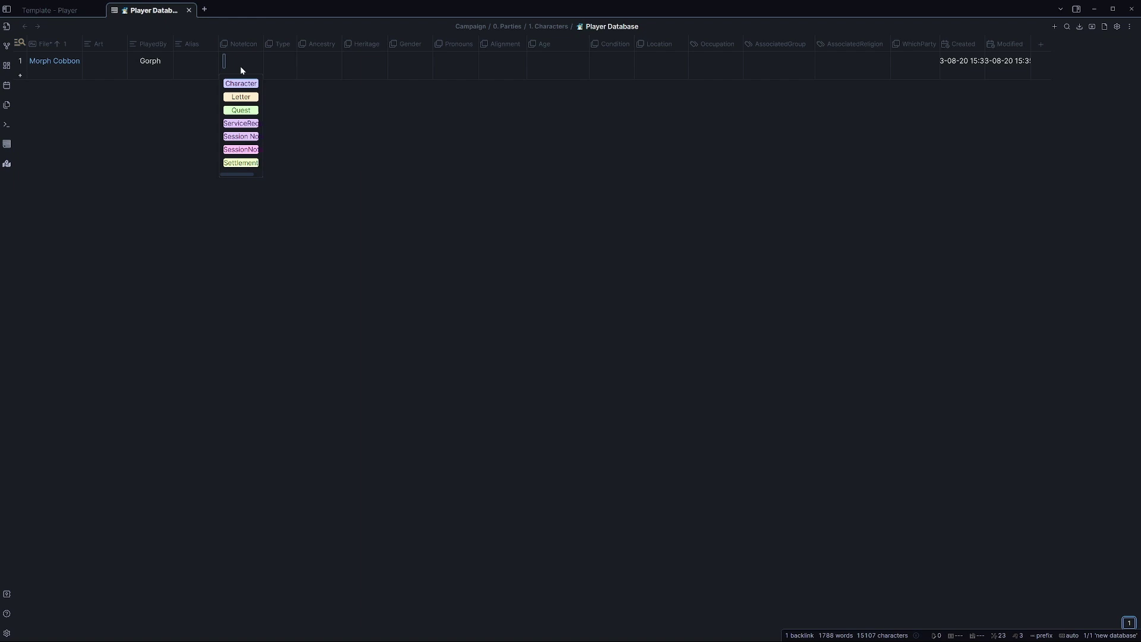
left_click(241, 83)
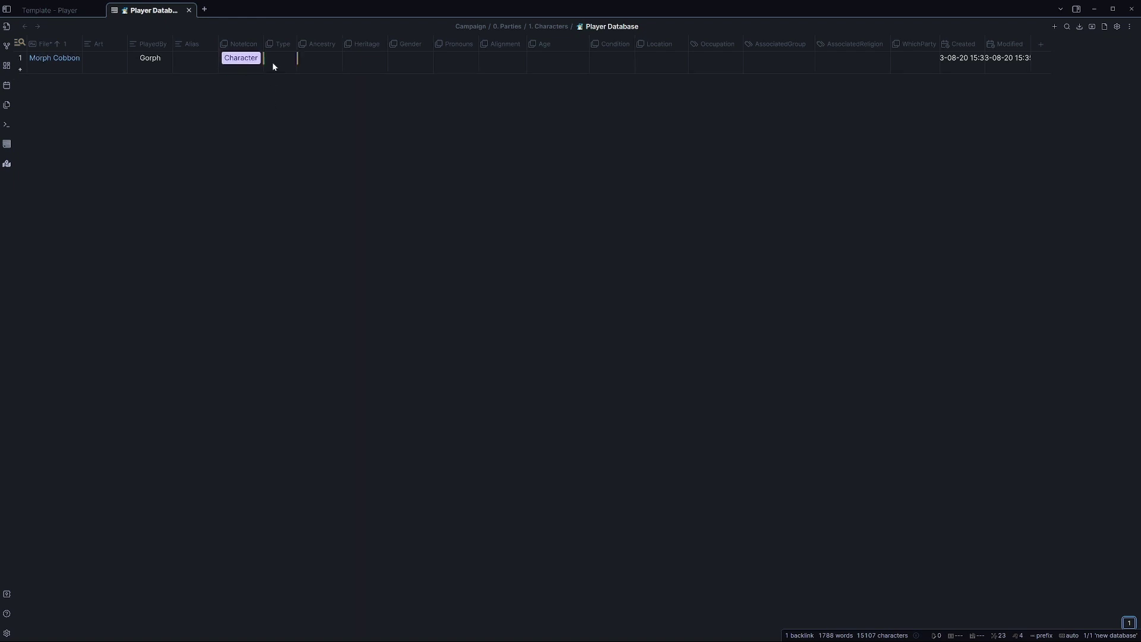
left_click(283, 80)
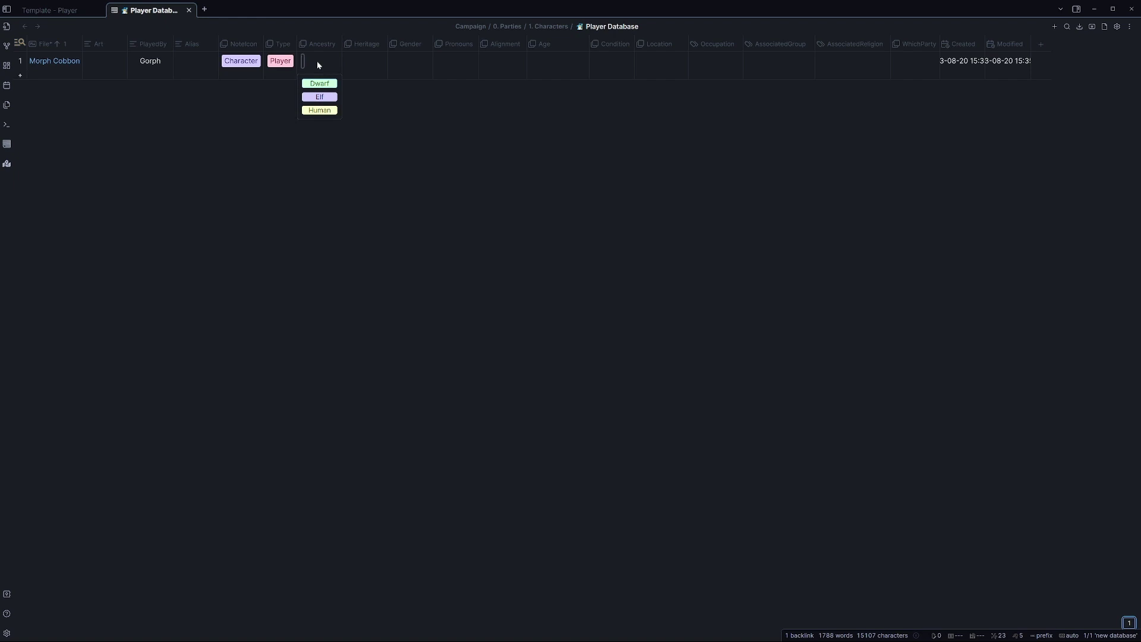
left_click(319, 83)
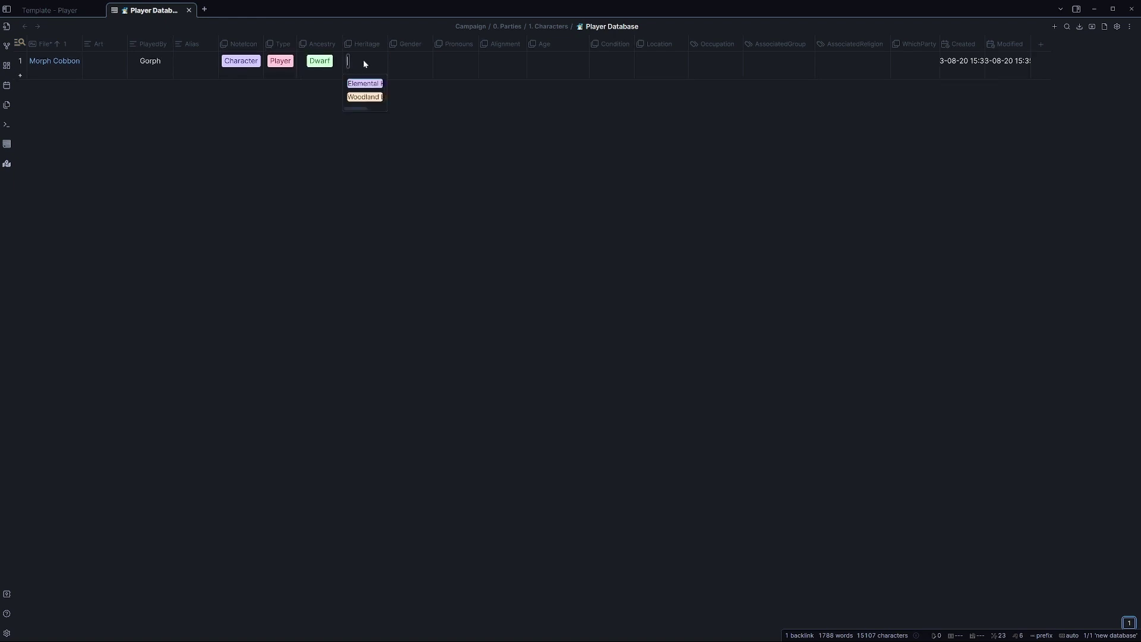
Set heritage to Elemental Heart Dwarf, Gender Male, pronouns He/Him, and open Morph Cobbon's note.
left_click(372, 81)
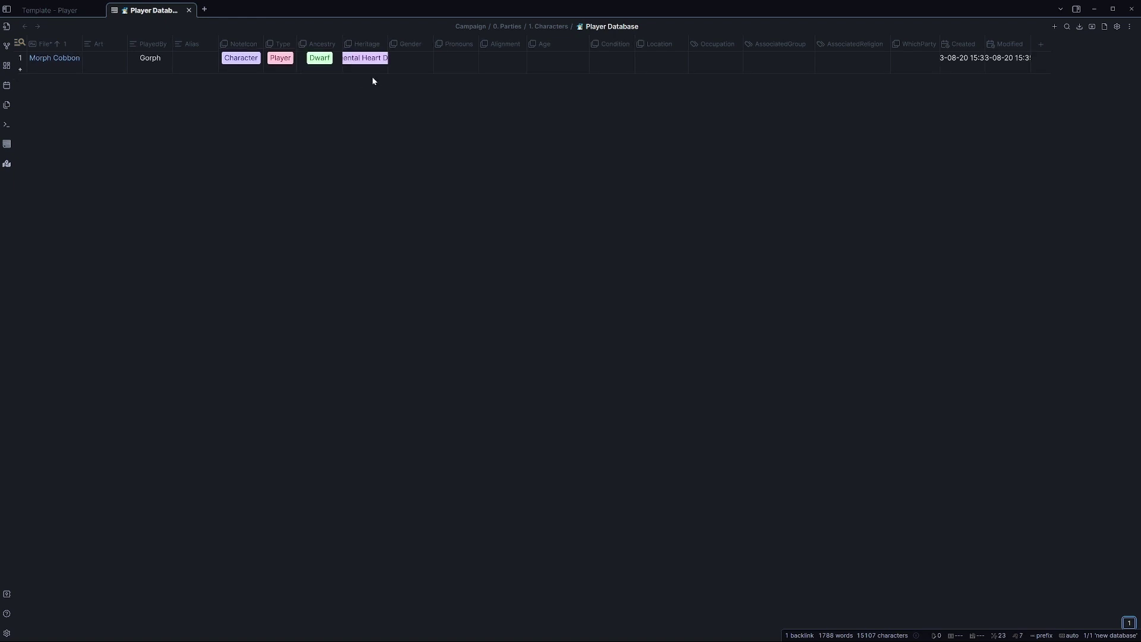
left_click(415, 61)
left_click(410, 82)
left_click(456, 62)
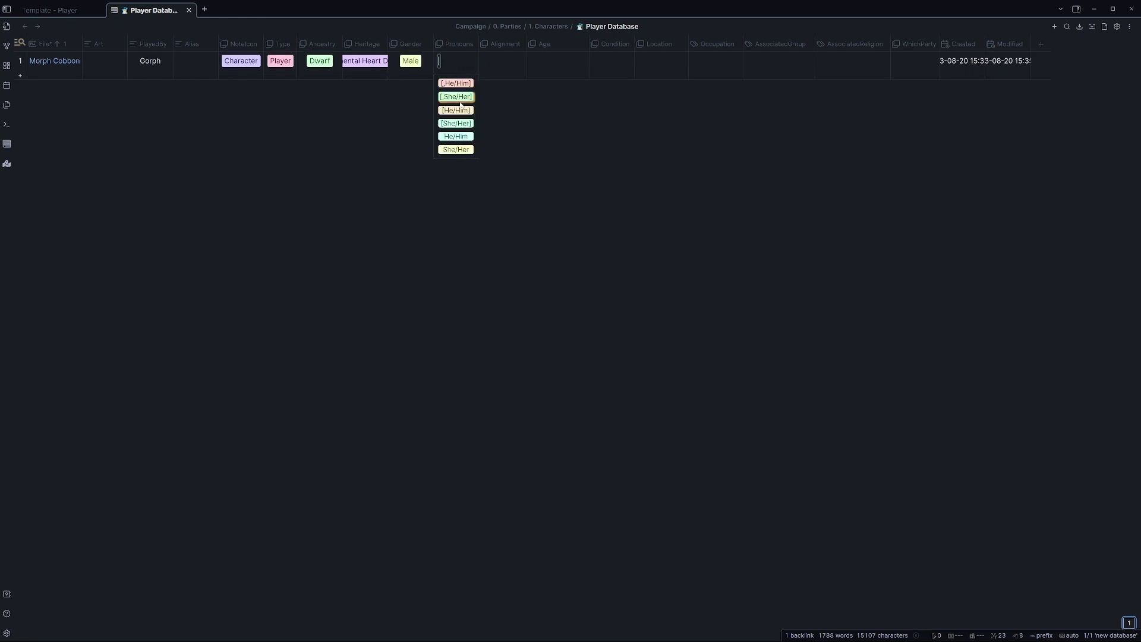
left_click(465, 136)
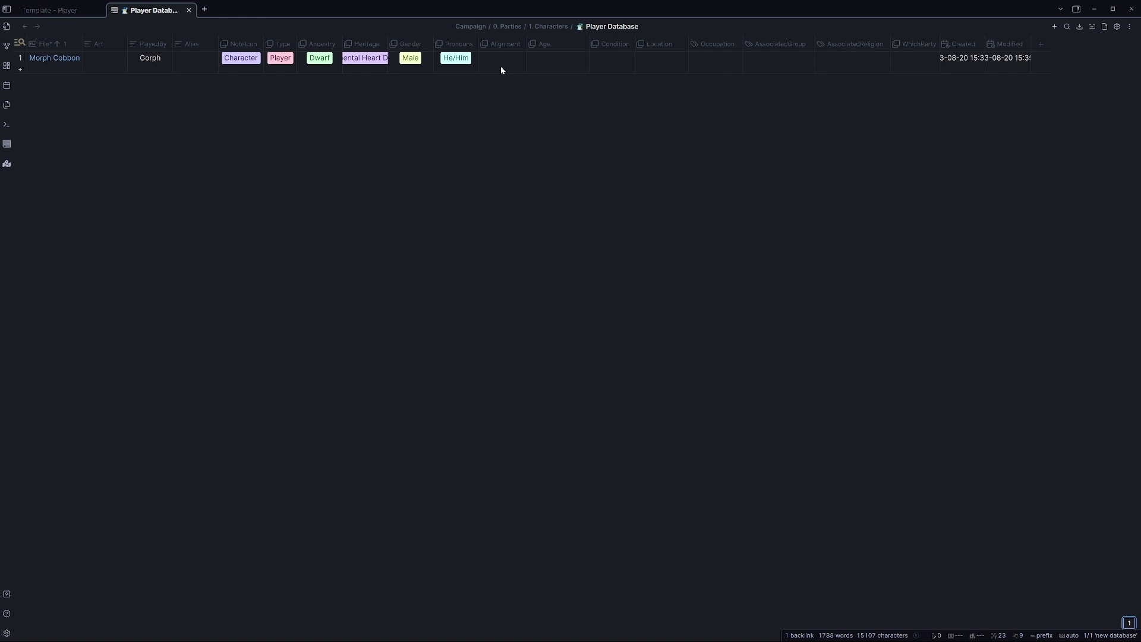
key("ctrl+alt+Left")
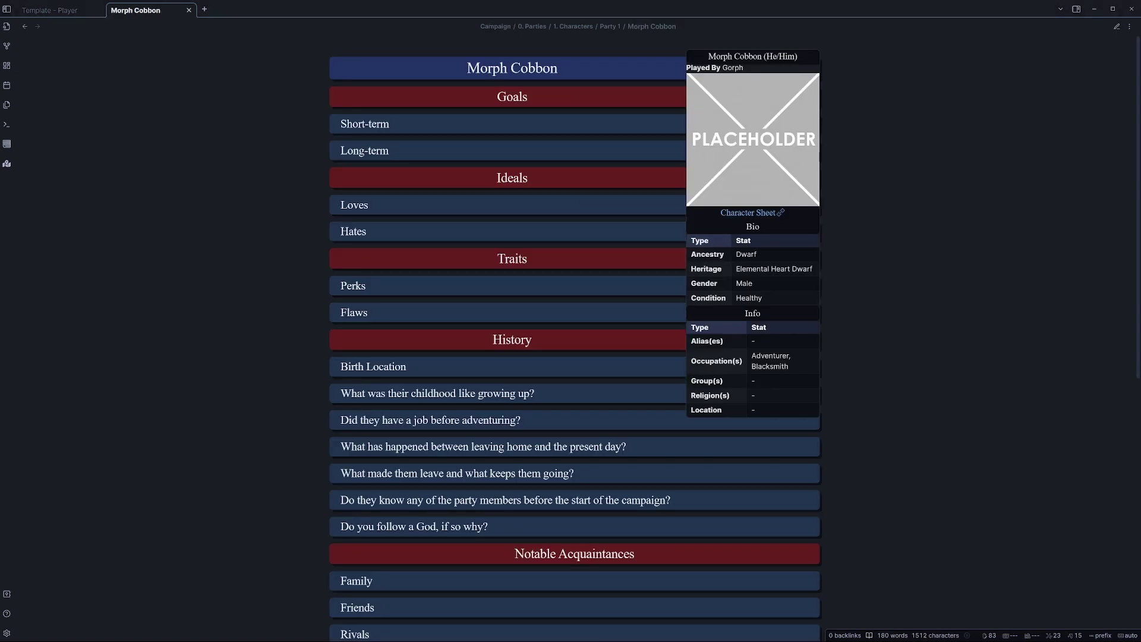
Bring the Morph the Dwarf backstory into view and select it from ## Goals to the end.
left_click_drag(1140, 268, 587, 125)
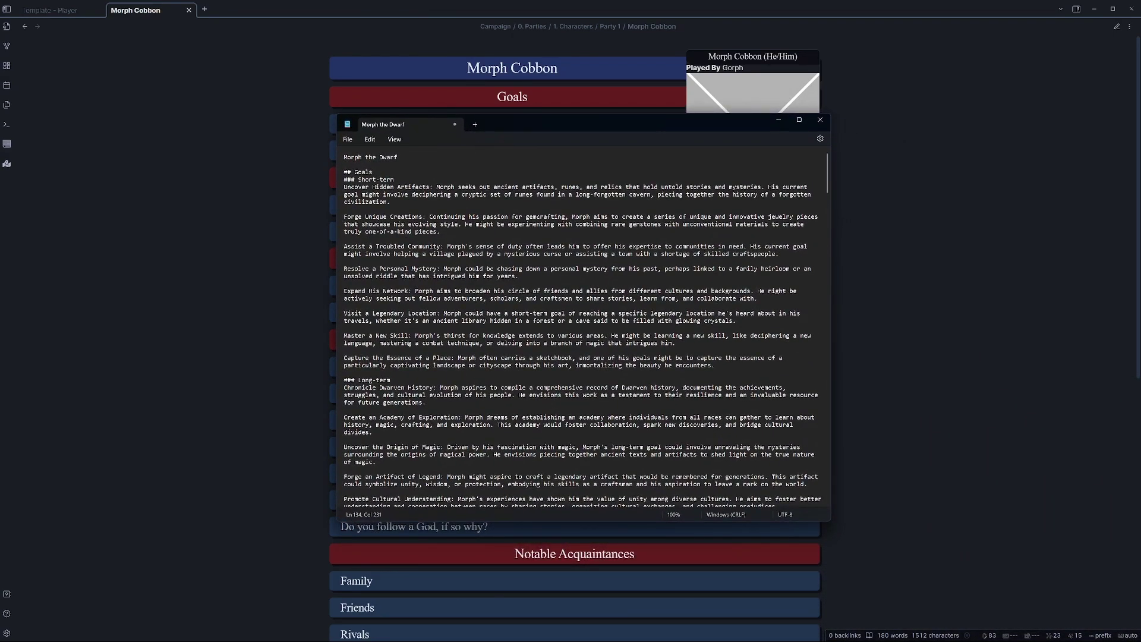
left_click_drag(344, 172, 376, 504)
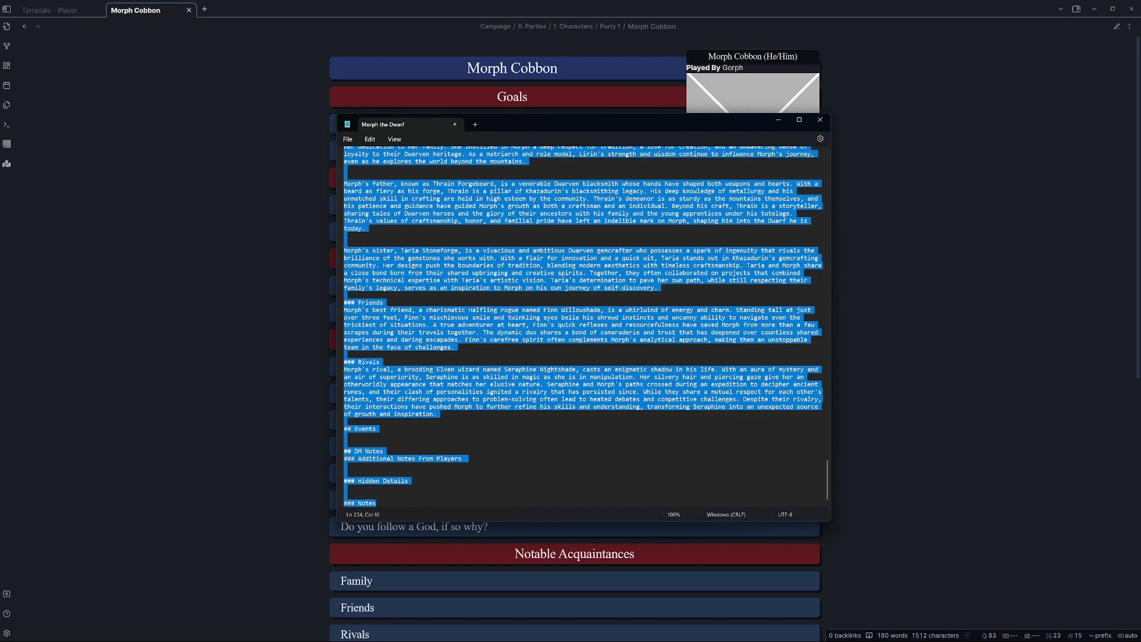
right_click(404, 484)
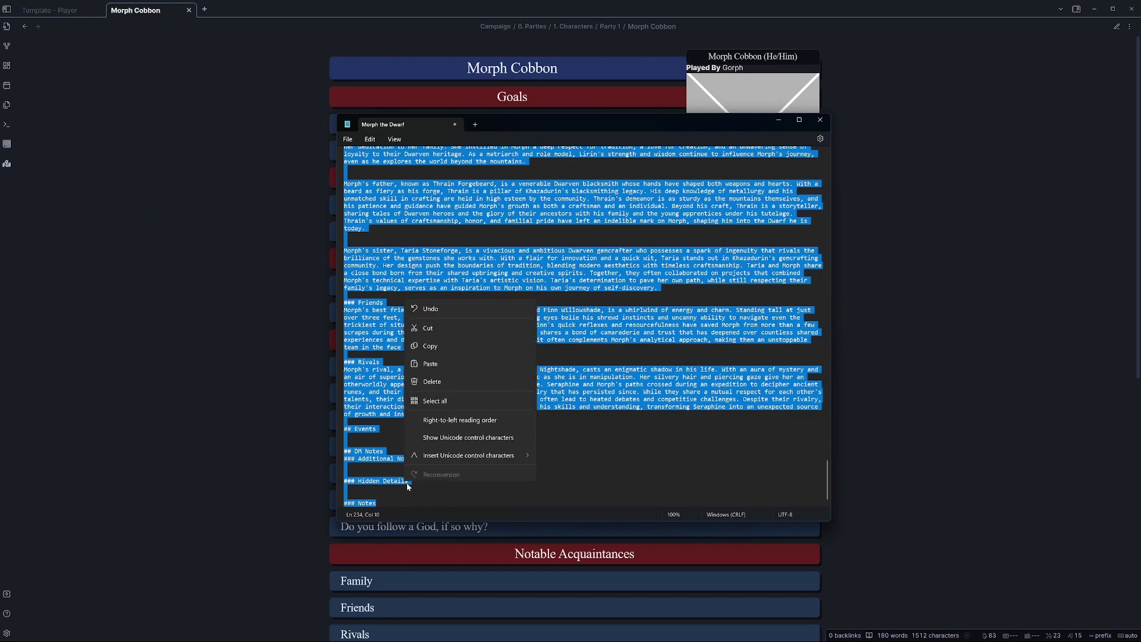
Copy the backstory and paste it into the Morph Cobbon note at the Goals heading.
left_click(438, 346)
left_click(848, 193)
key("ctrl+e")
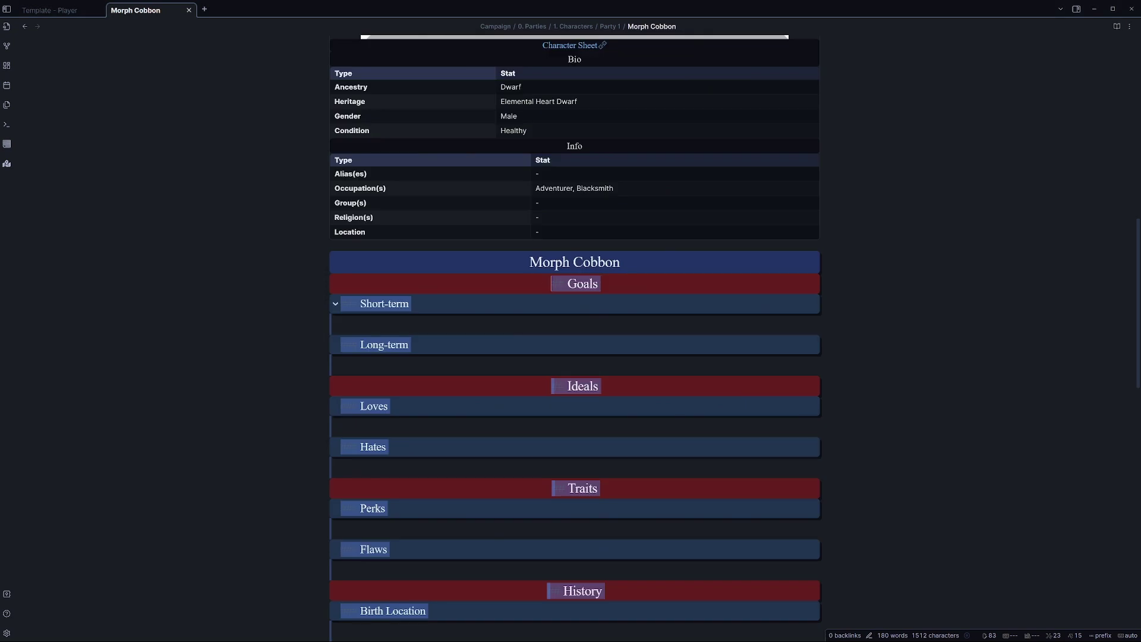
right_click(593, 289)
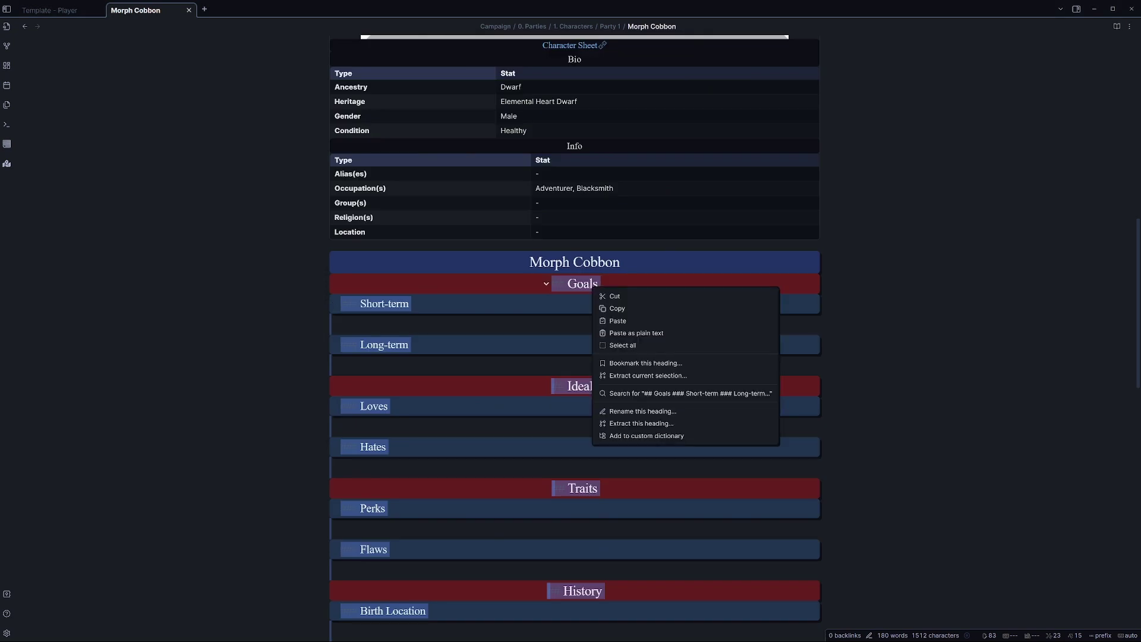
left_click(634, 321)
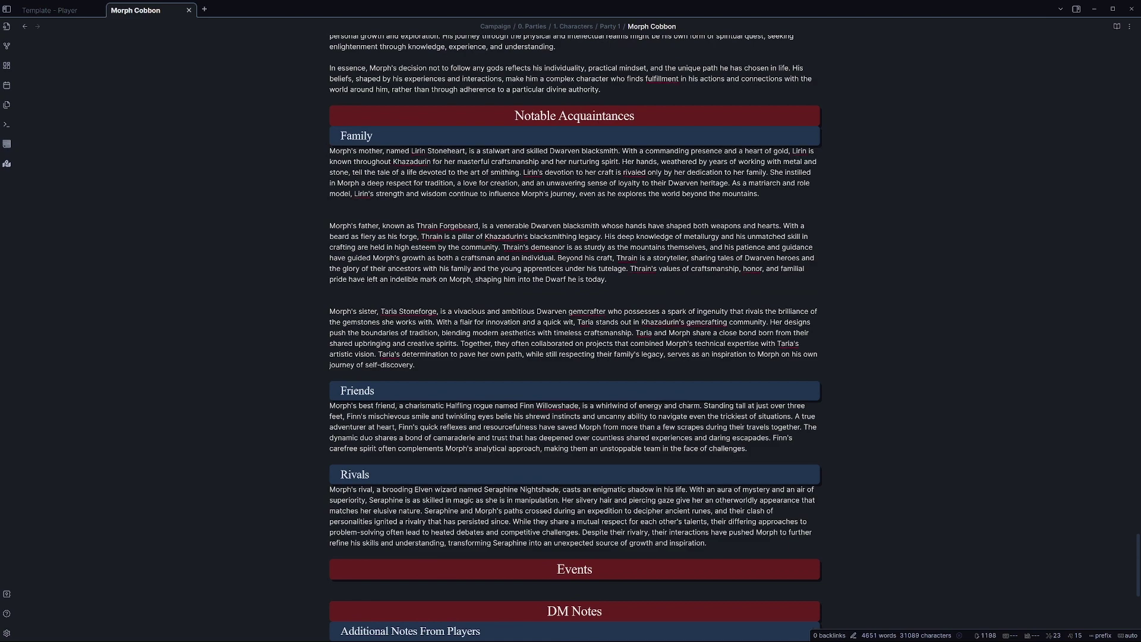
View the note in reading mode and scroll through the rendered backstory sections.
left_click(1116, 27)
middle_click(950, 249)
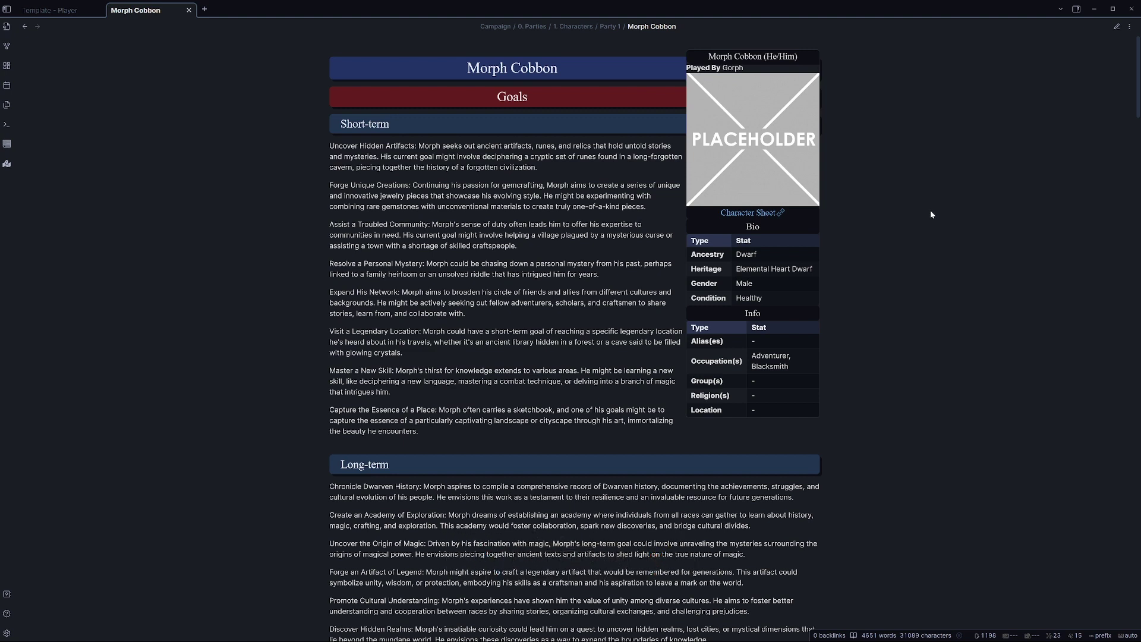
scroll(907, 253, "down", 5)
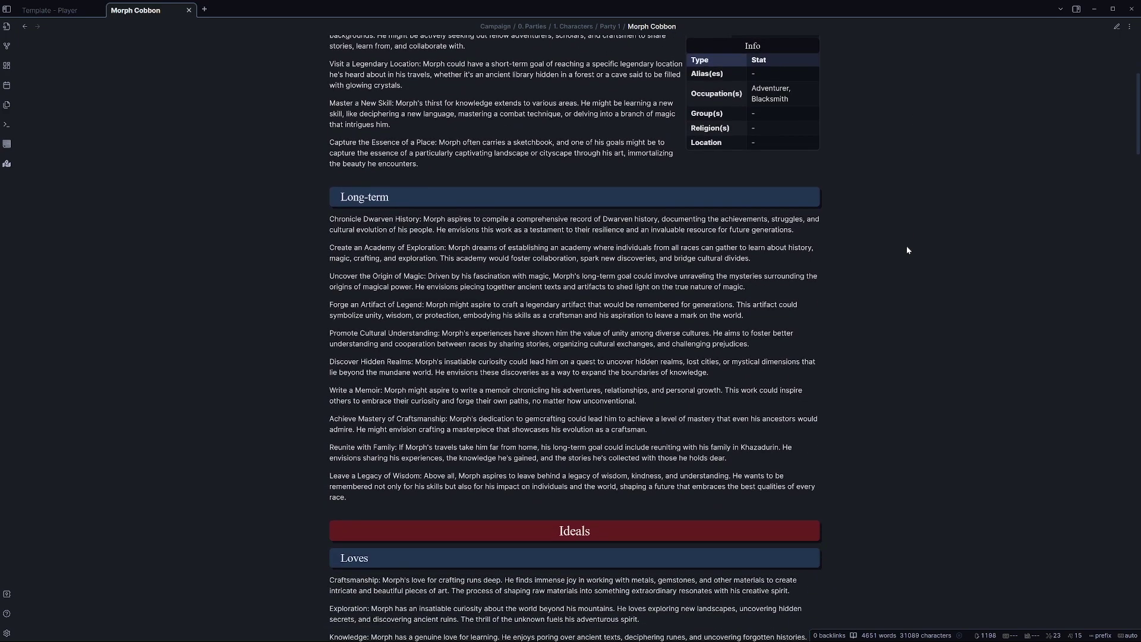
scroll(907, 250, "down", 3)
scroll(908, 250, "down", 4)
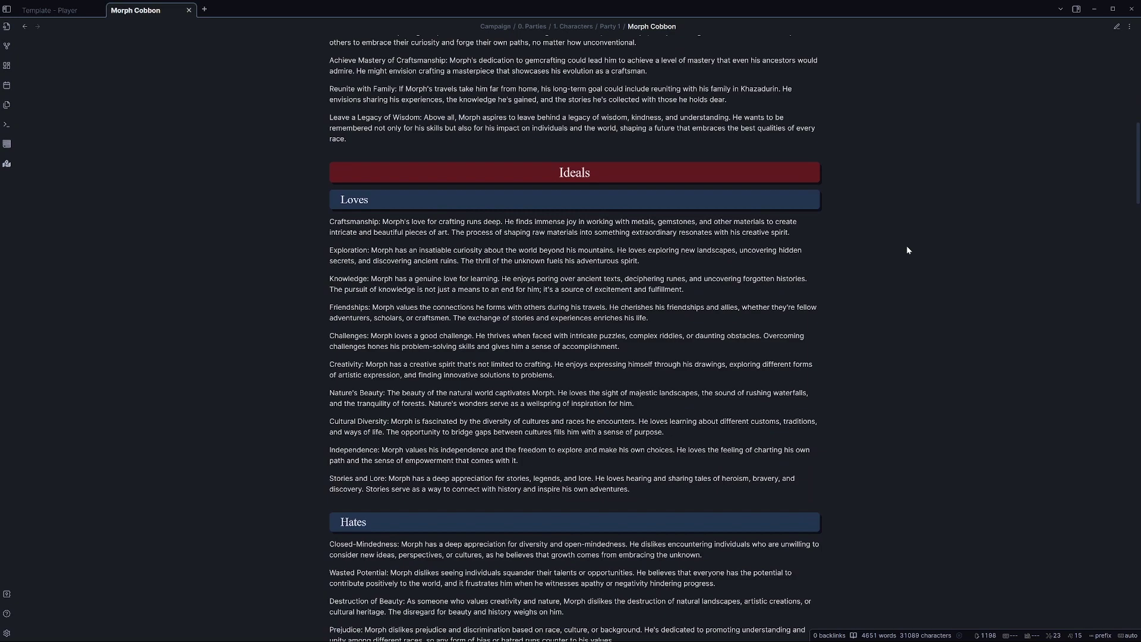
scroll(907, 250, "down", 6)
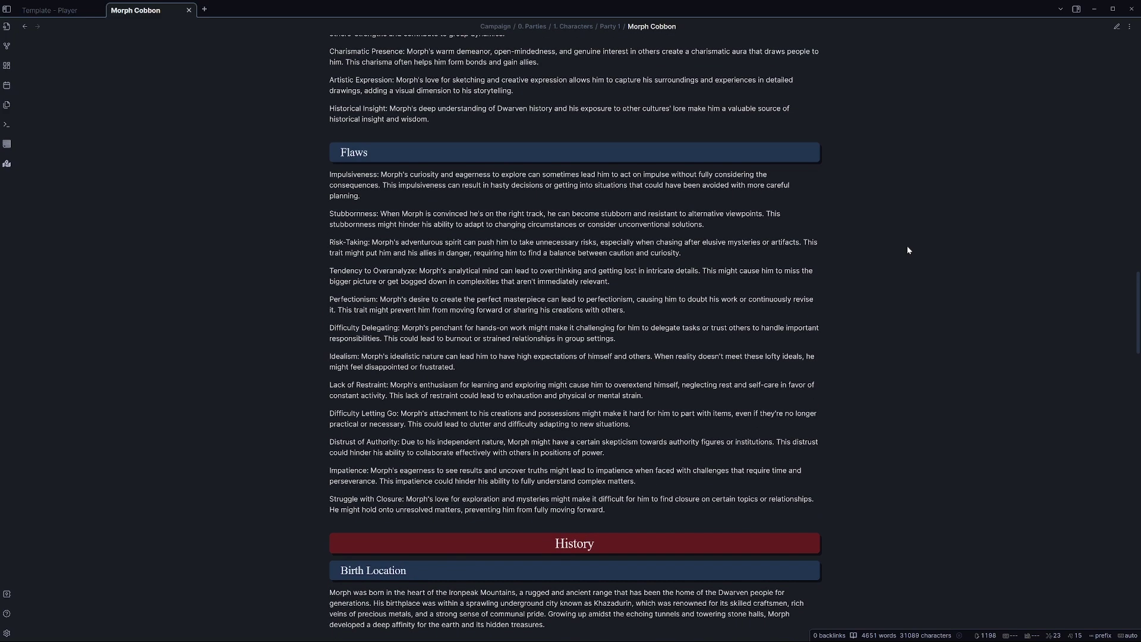
scroll(908, 249, "down", 2)
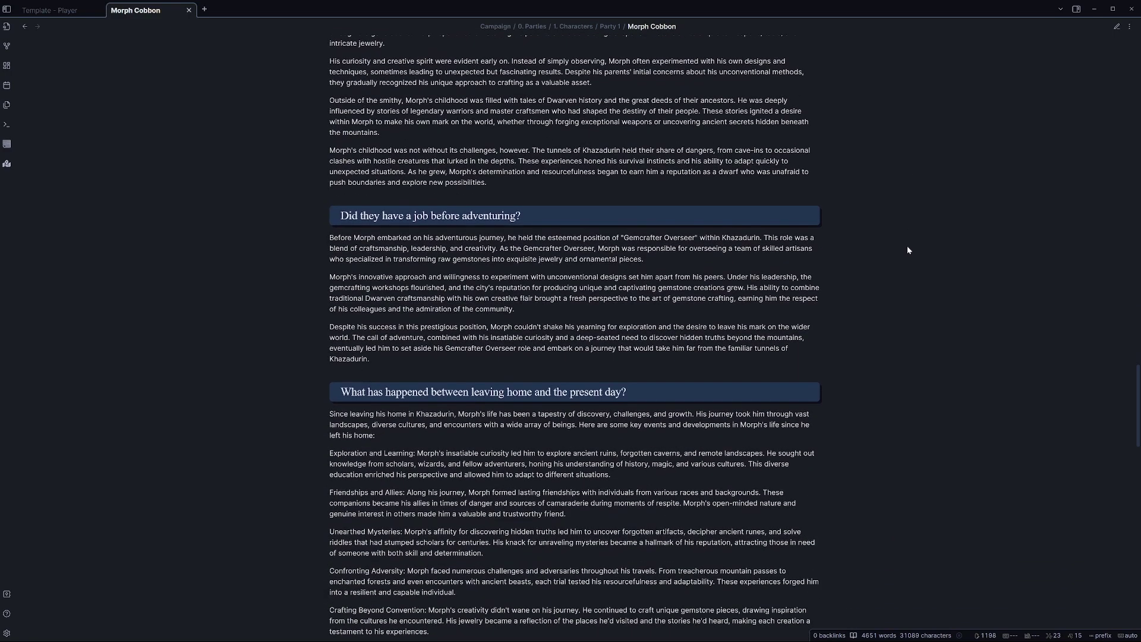
scroll(908, 250, "down", 4)
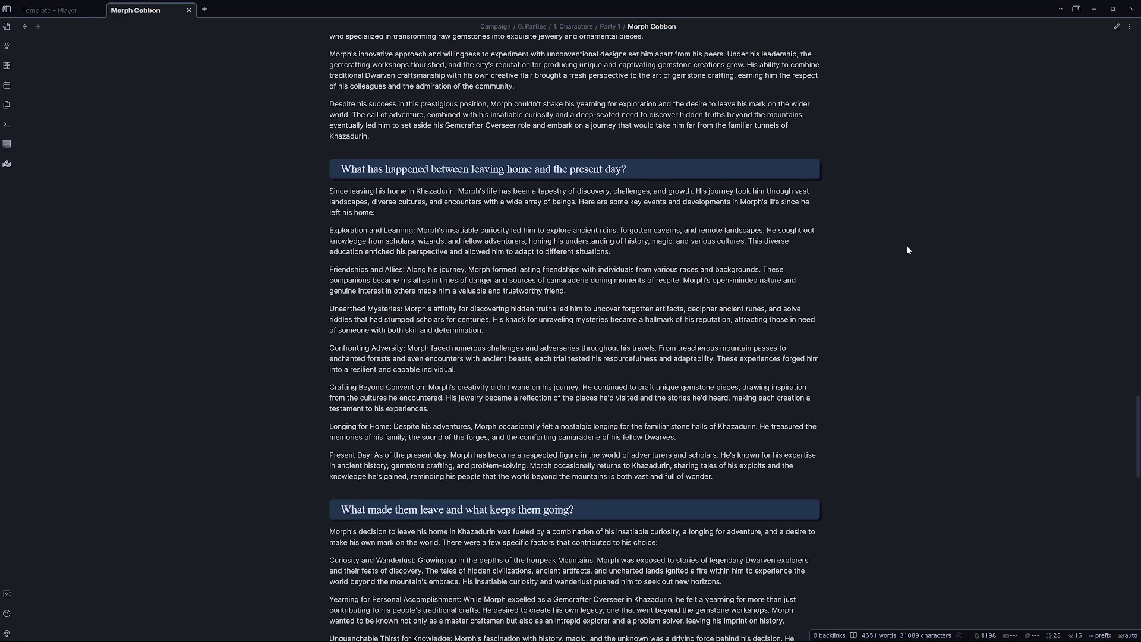
scroll(908, 250, "down", 2)
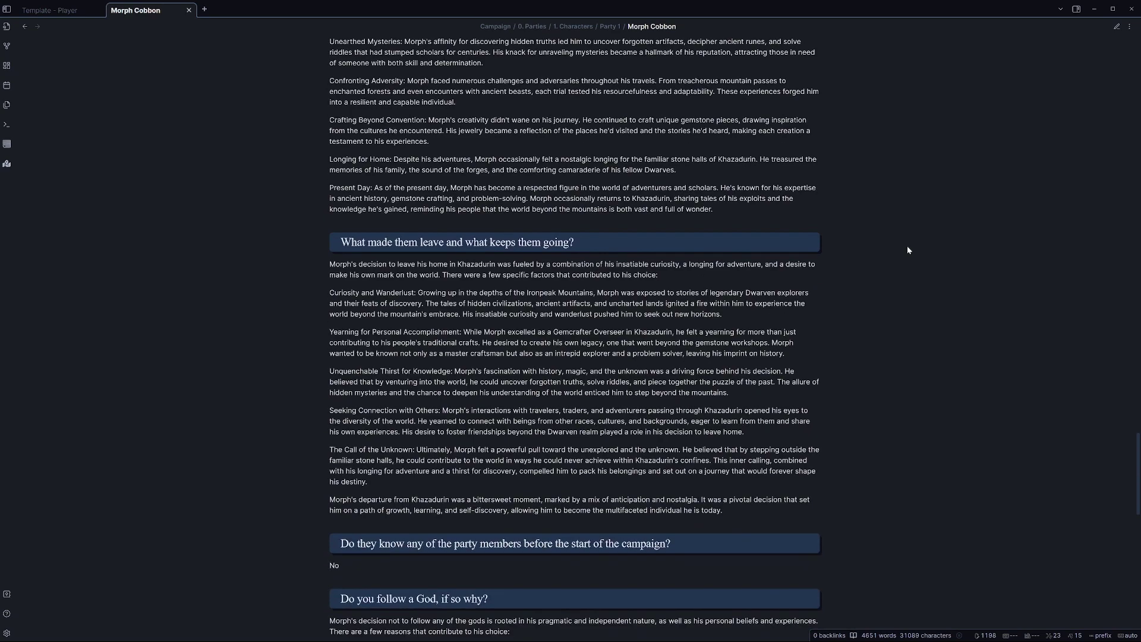
scroll(908, 249, "down", 2)
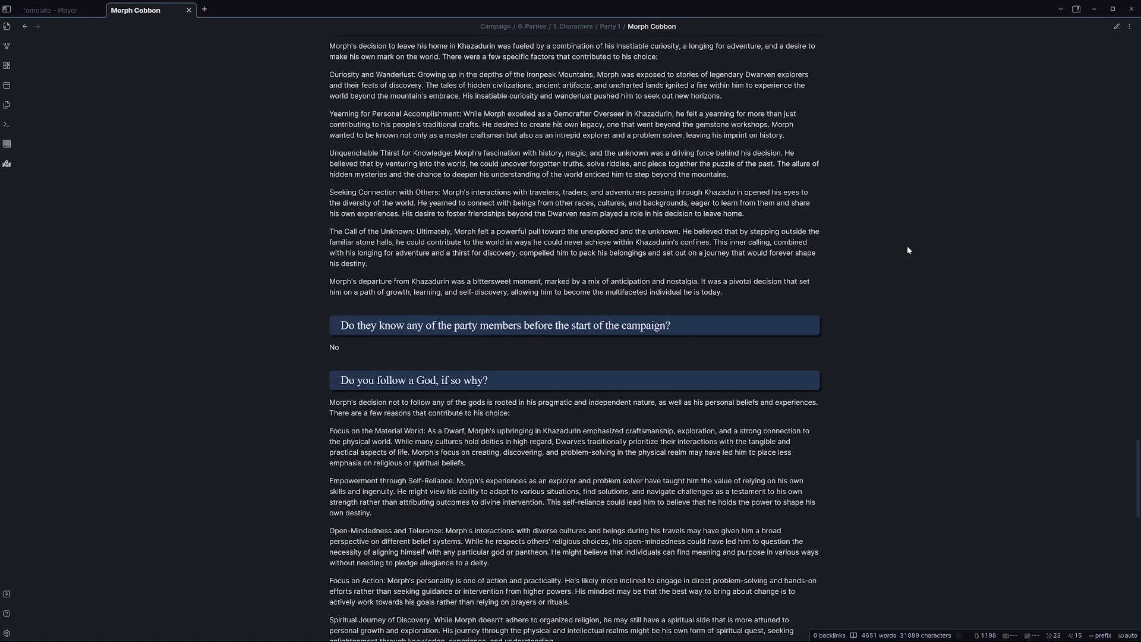
scroll(907, 250, "down", 3)
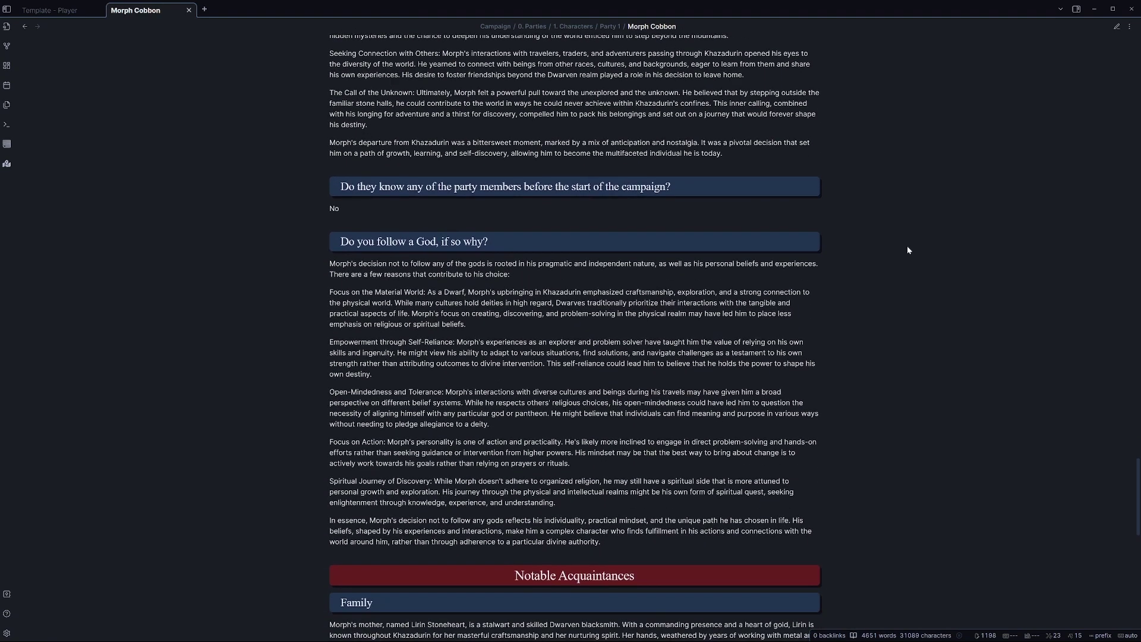
scroll(907, 250, "down", 3)
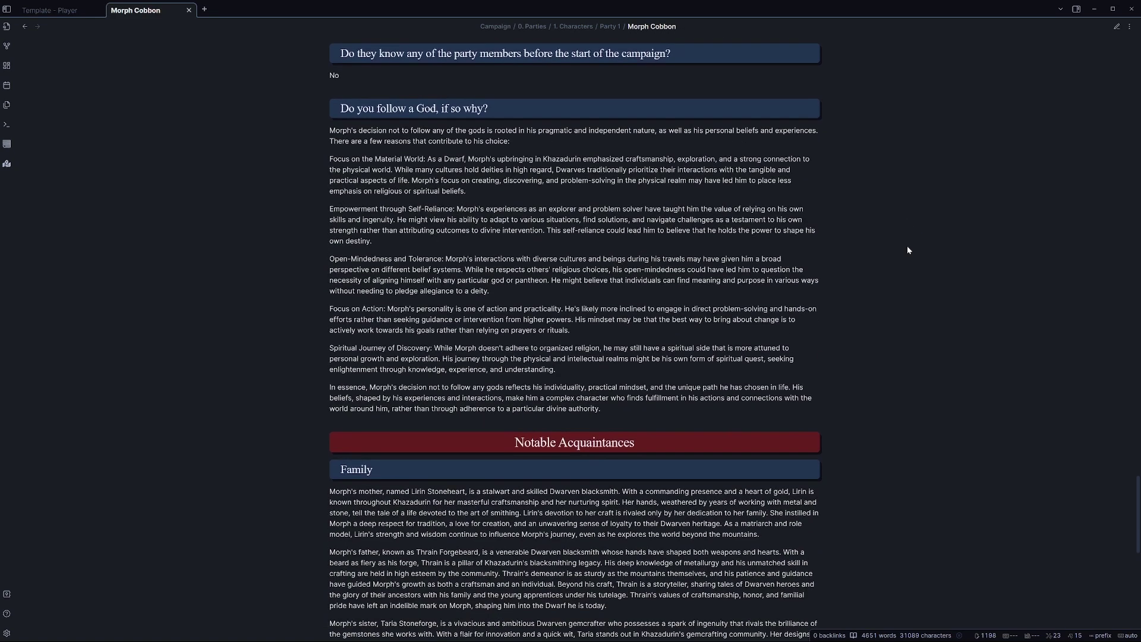
scroll(907, 251, "down", 6)
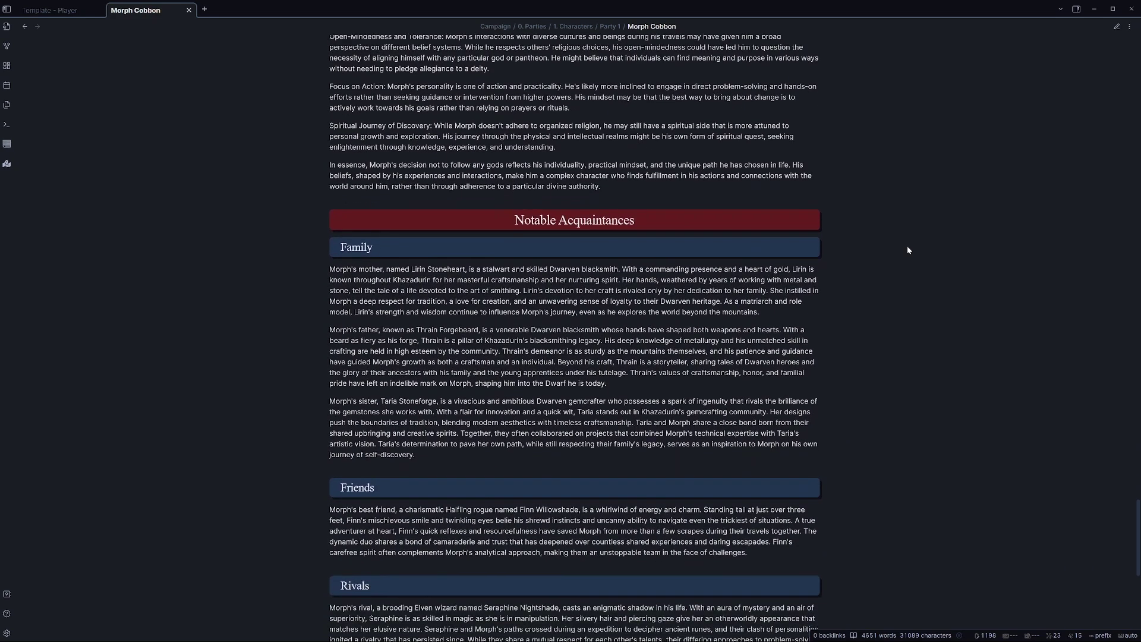
scroll(908, 250, "down", 2)
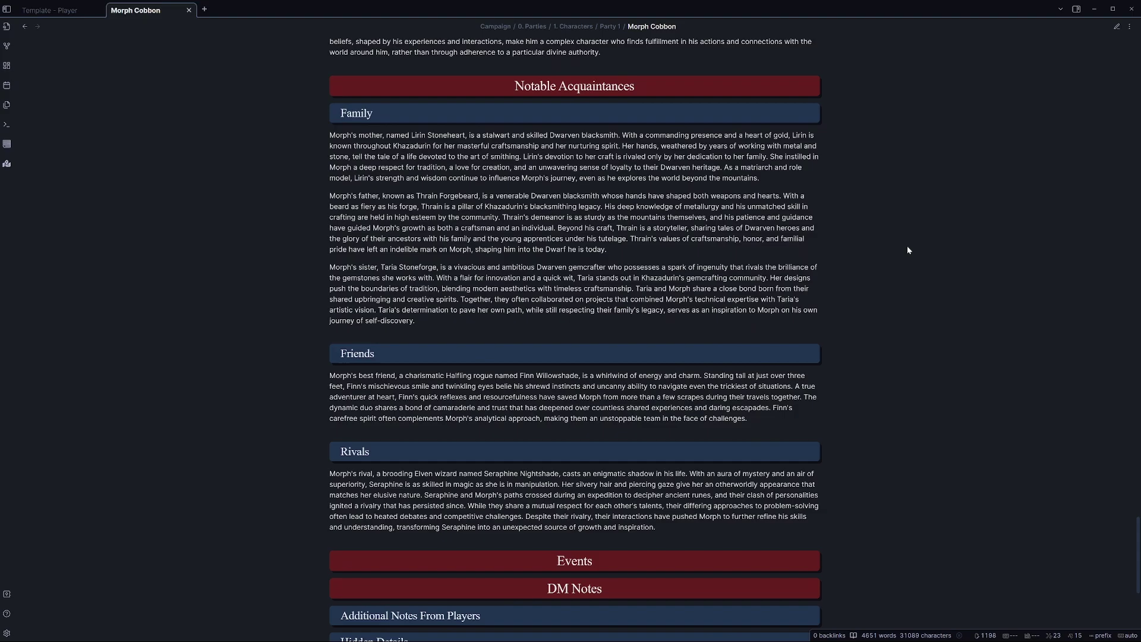
scroll(908, 251, "down", 7)
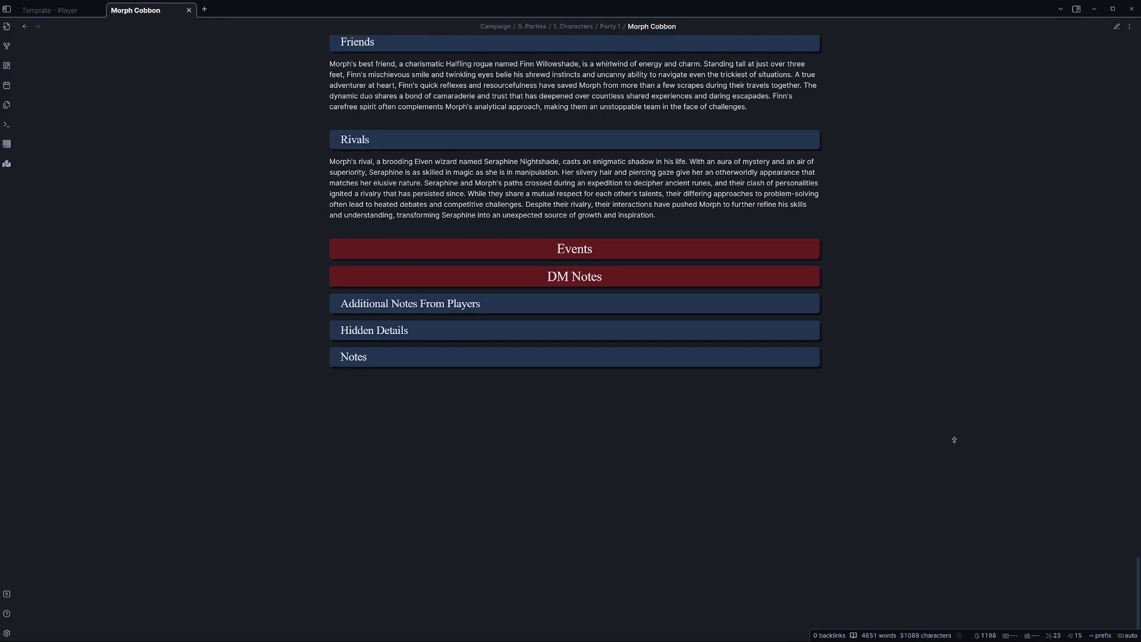
scroll(954, 439, "up", 20)
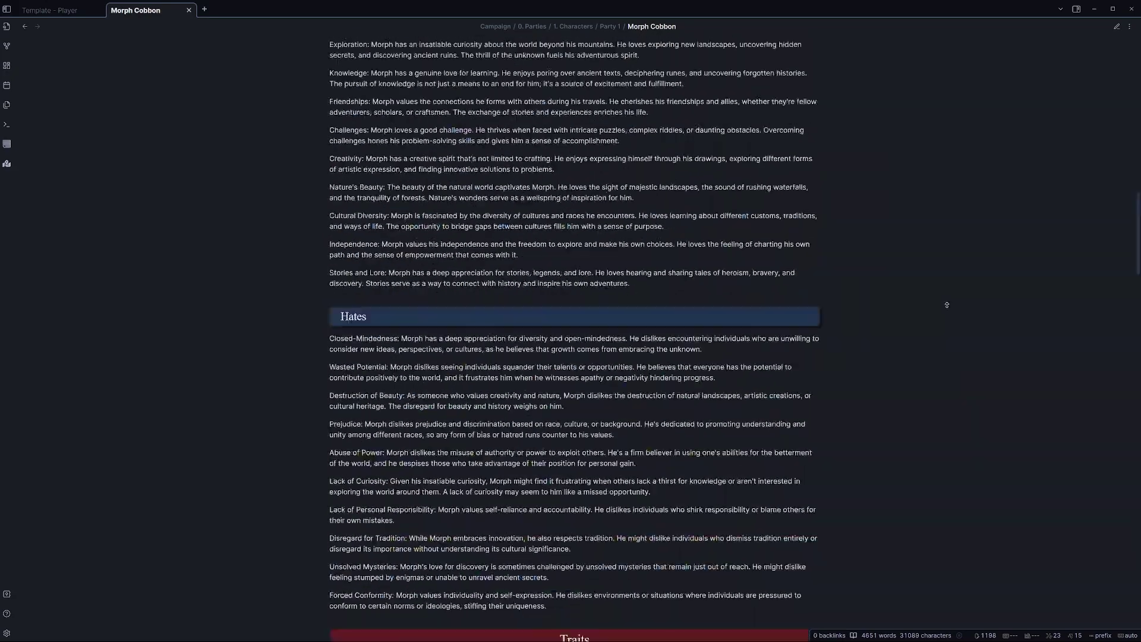
Collapse the Short-term, Long-term, Goals, Loves, Hates, Ideals, Perks and Flaws sections.
scroll(946, 305, "up", 15)
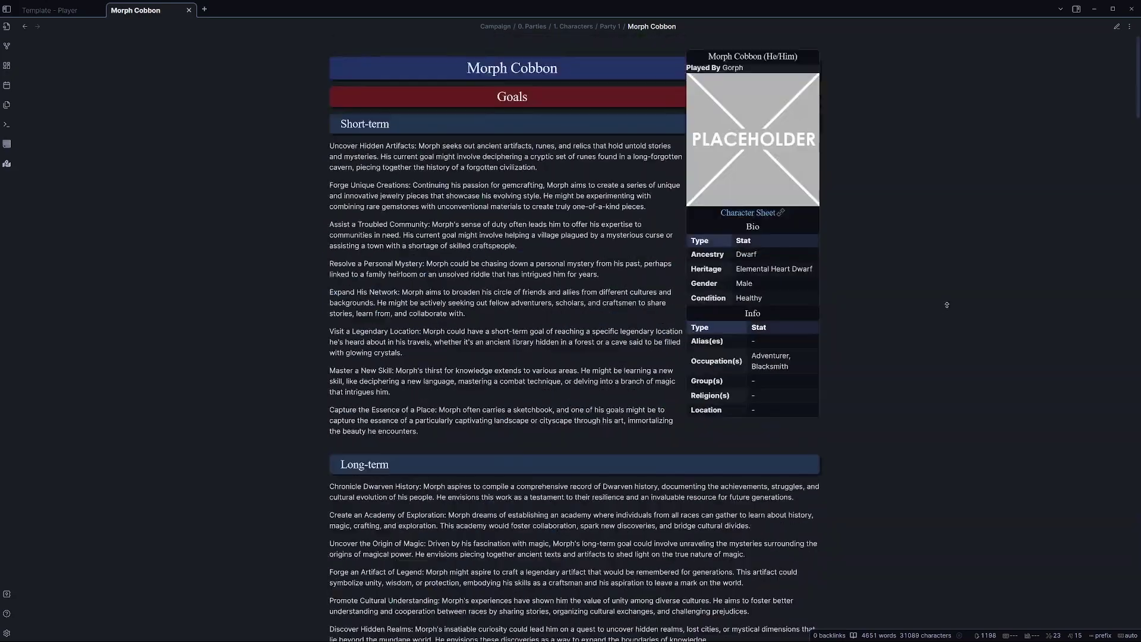
left_click(336, 124)
left_click(337, 150)
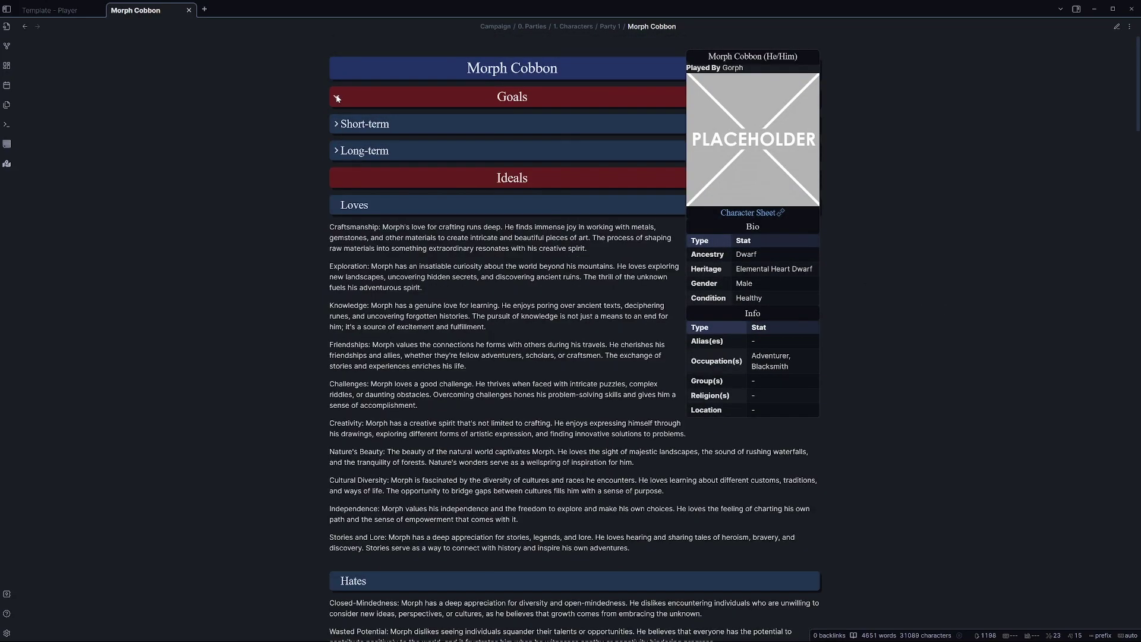
left_click(337, 98)
left_click(337, 152)
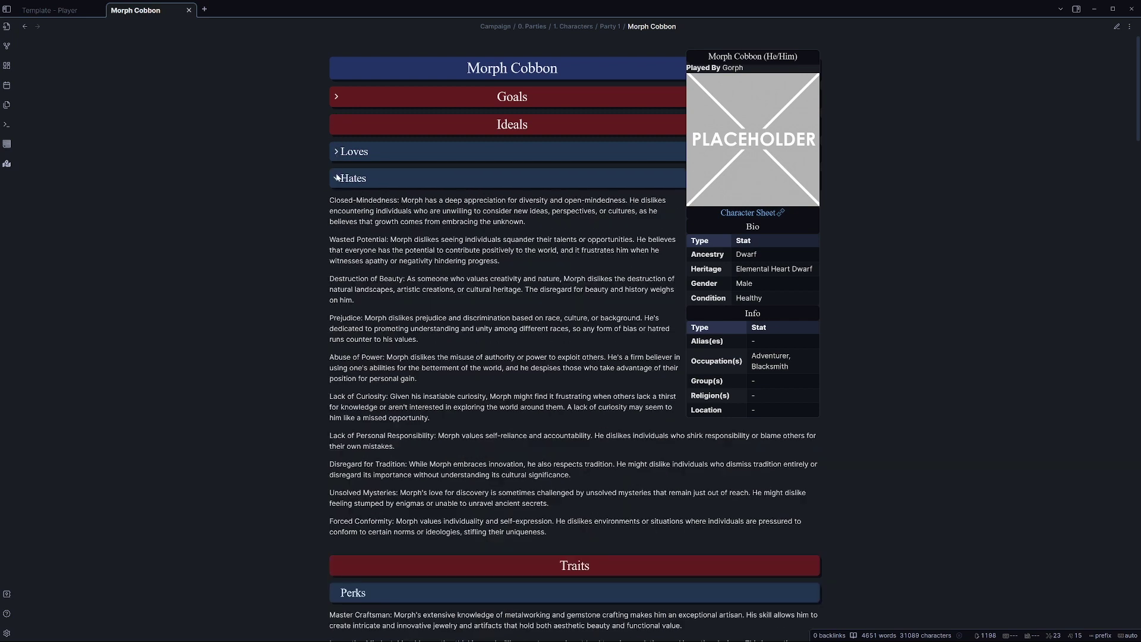
left_click(337, 178)
left_click(337, 125)
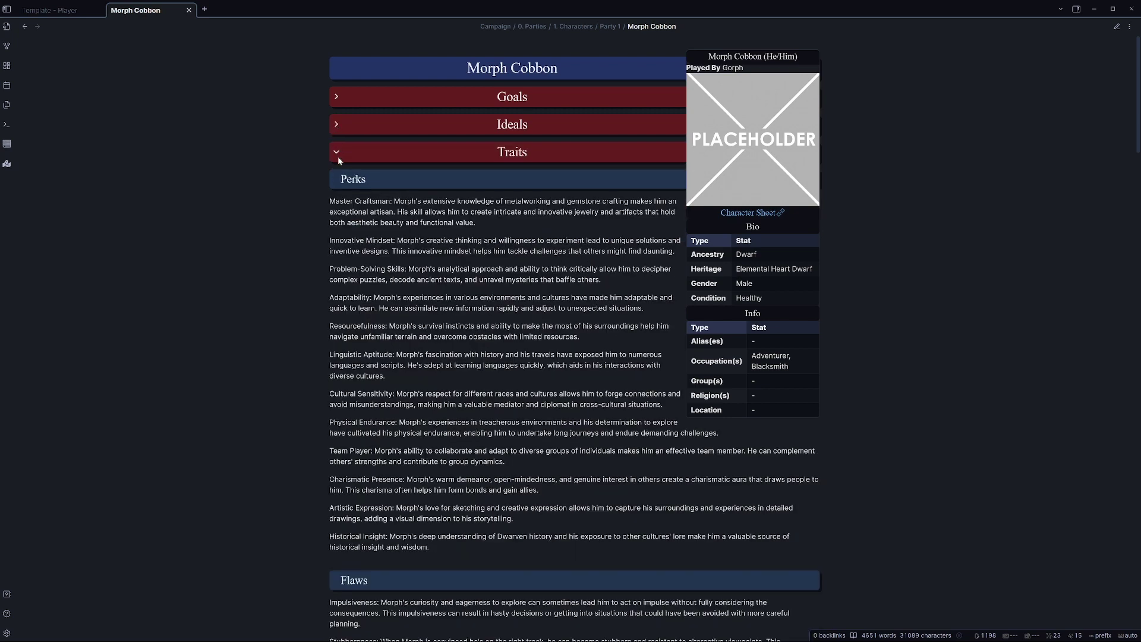
left_click(337, 179)
left_click(337, 205)
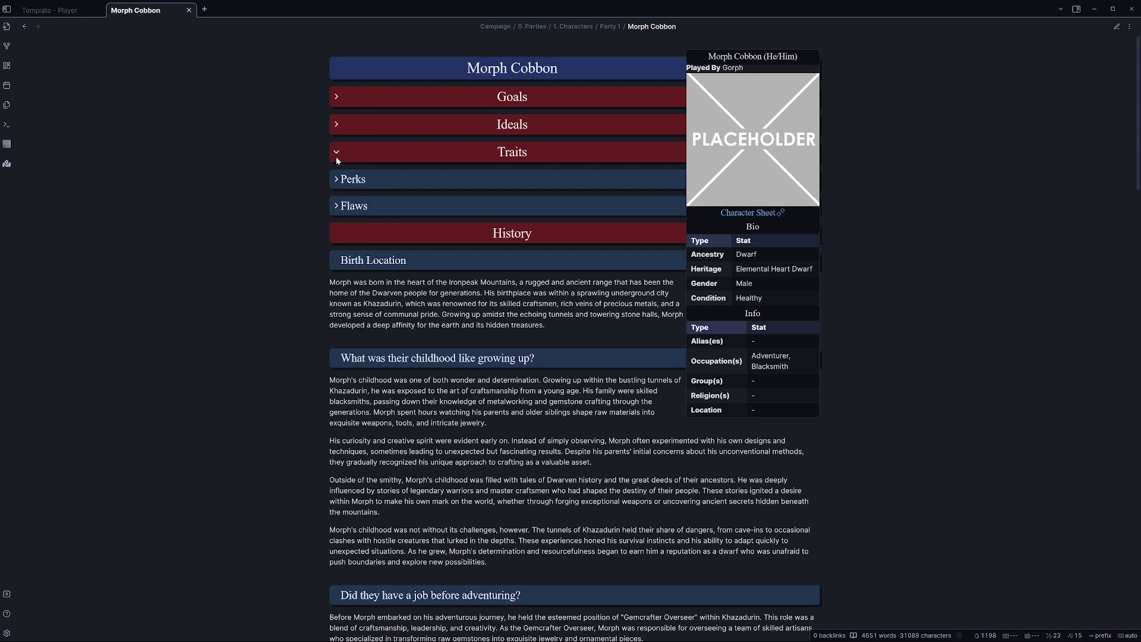
Collapse Traits and the History subsections, from birth location through party members.
left_click(336, 154)
left_click(336, 207)
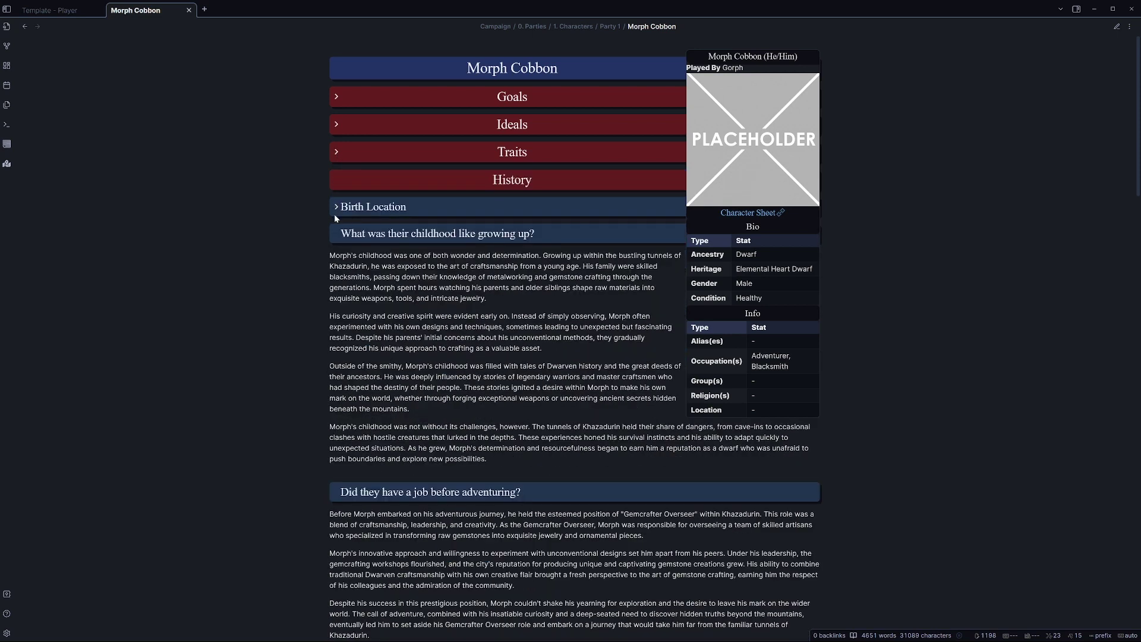
left_click(337, 233)
left_click(337, 260)
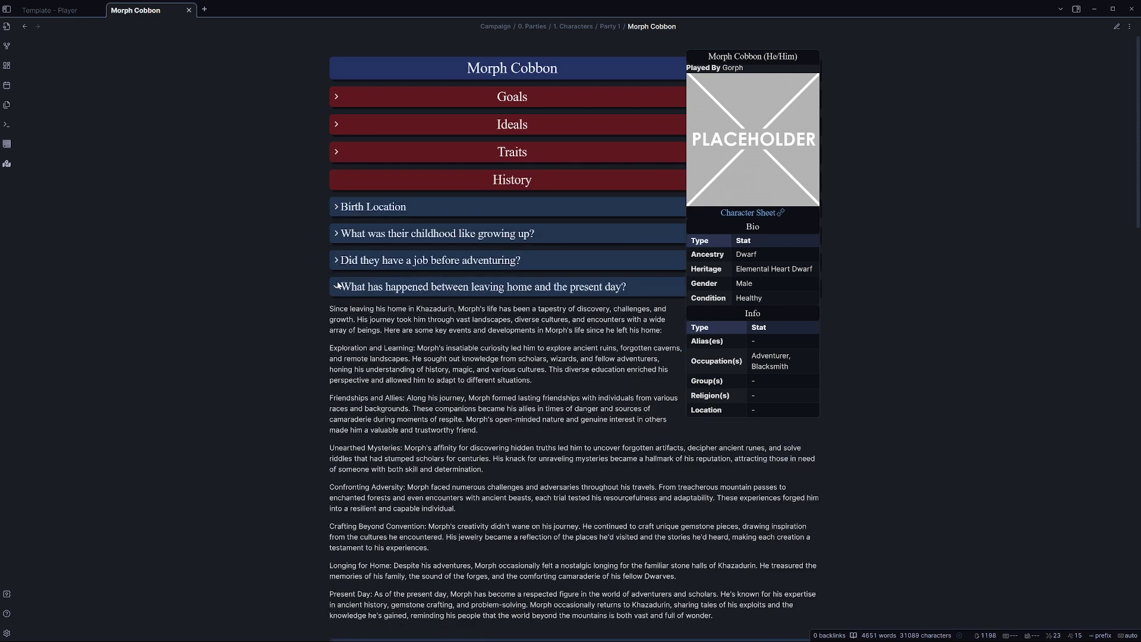
left_click(337, 287)
left_click(337, 314)
left_click(336, 342)
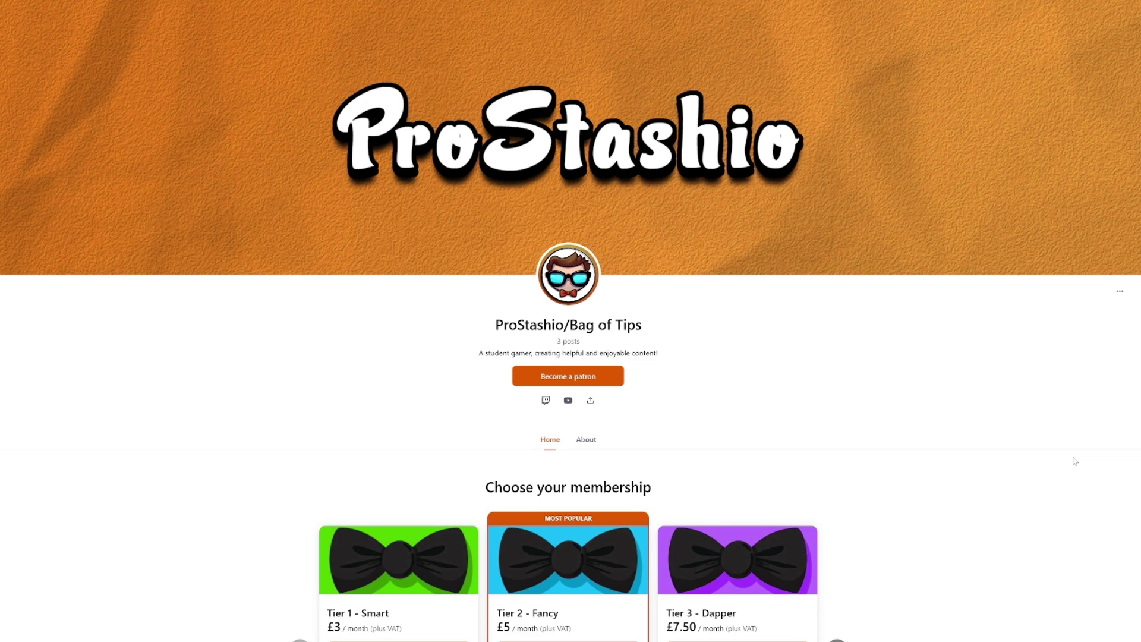
Scroll the ProStashio Patreon page, reveal Tier 4 - Spiffing, and continue down toward Recent posts.
scroll(1075, 461, "down", 3)
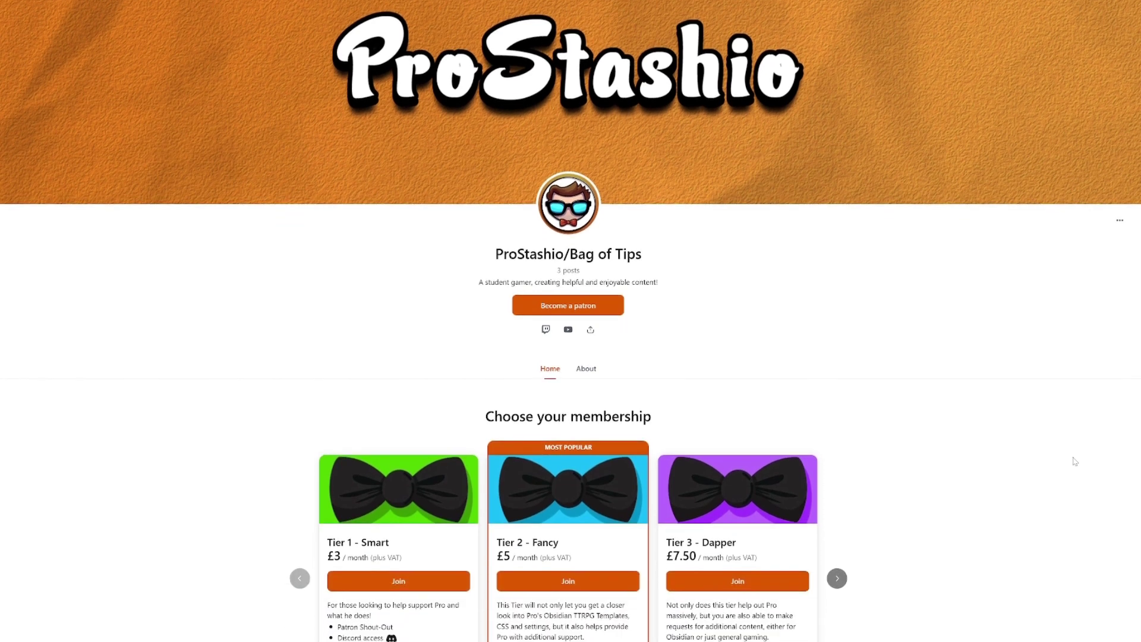
scroll(1075, 461, "down", 3)
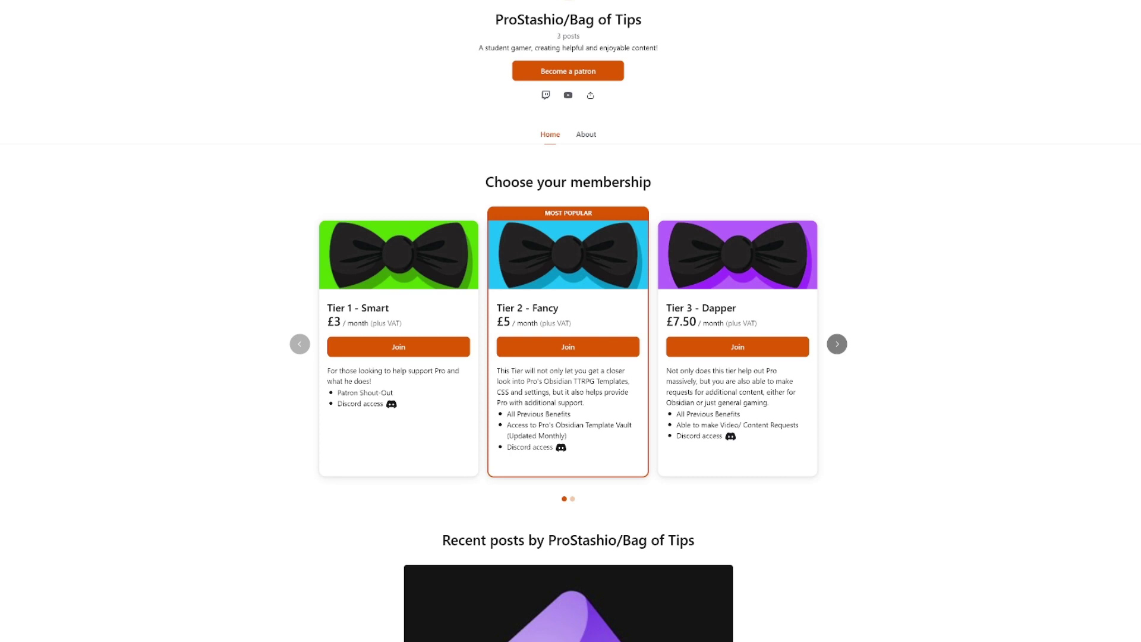
left_click(836, 344)
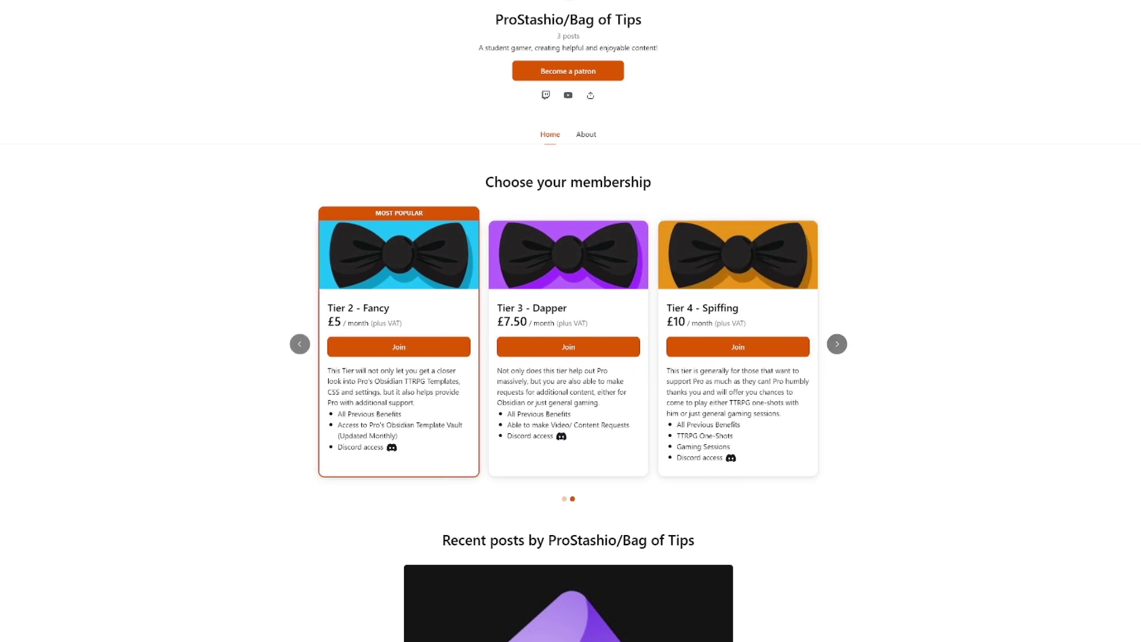
scroll(832, 401, "down", 5)
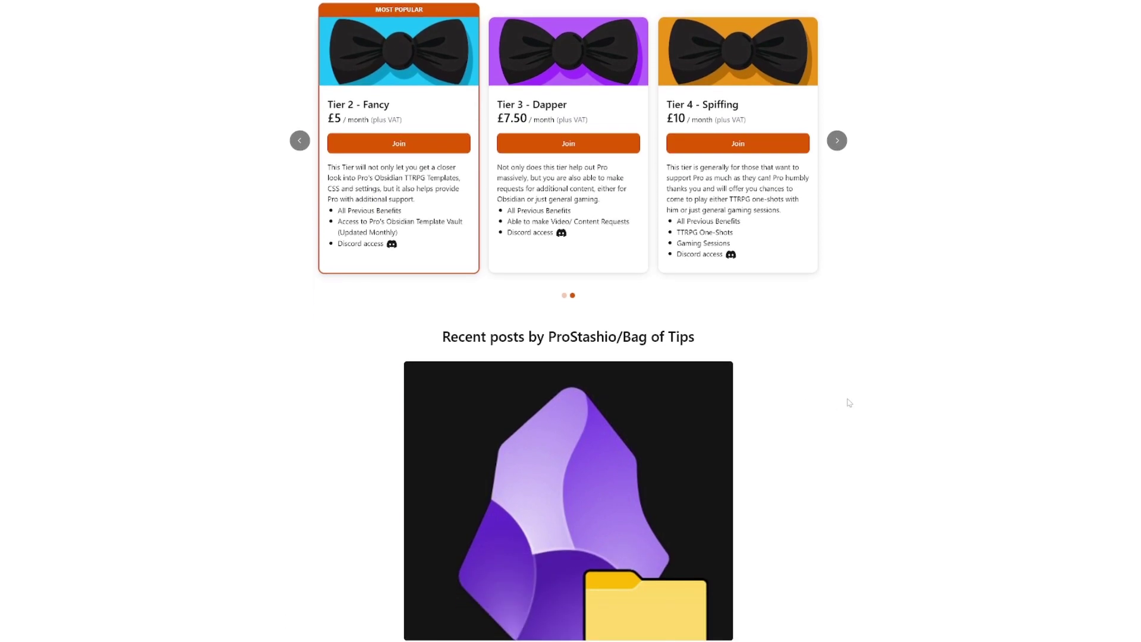
scroll(852, 399, "down", 2)
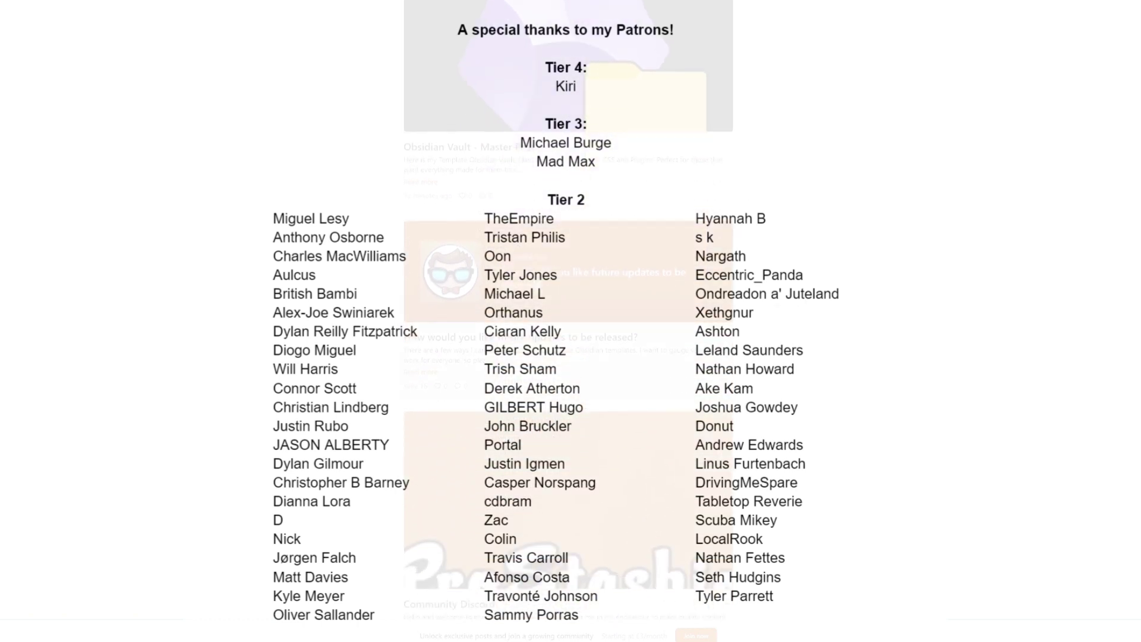
scroll(569, 356, "down", 1)
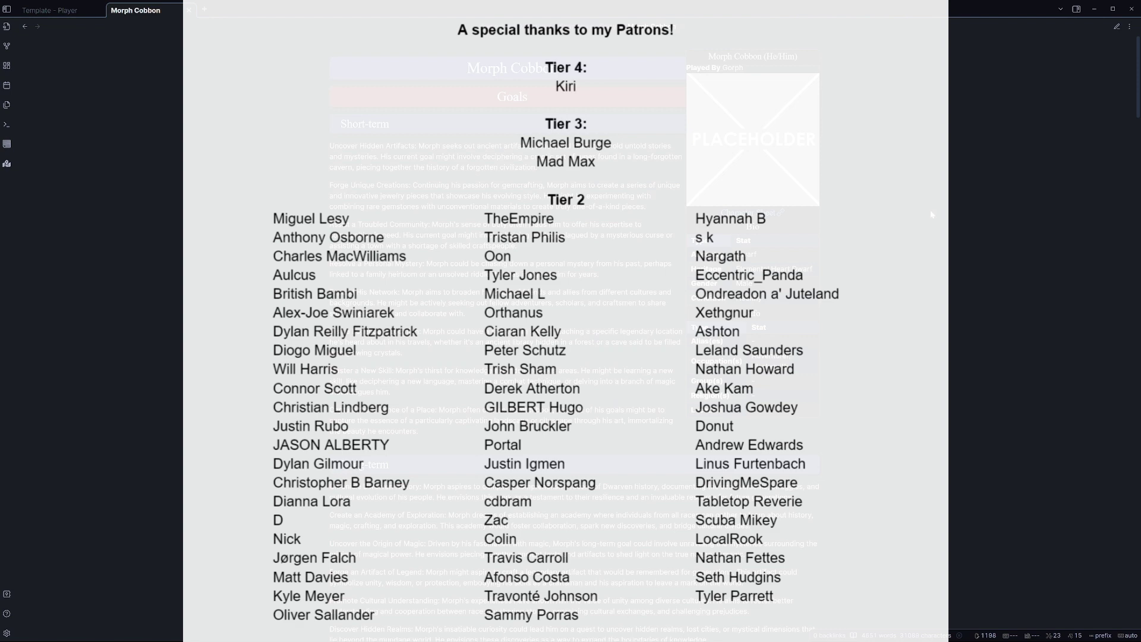
Scroll down the Morph Cobbon note through Goals, Ideals and Traits into the History questions.
scroll(906, 253, "down", 5)
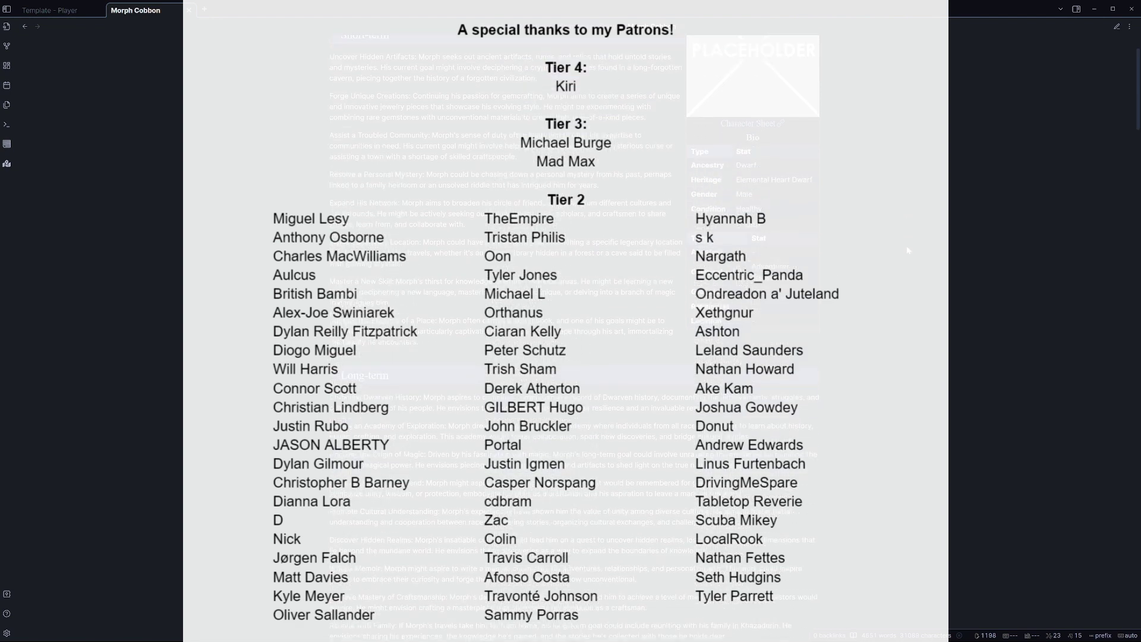
scroll(908, 250, "down", 3)
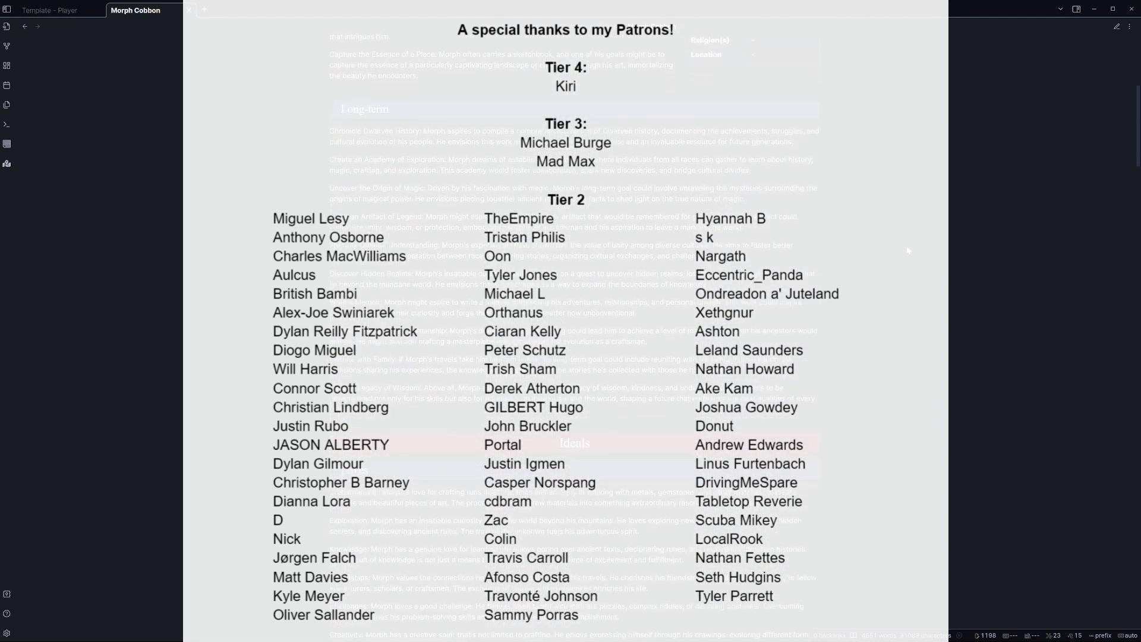
scroll(907, 250, "down", 4)
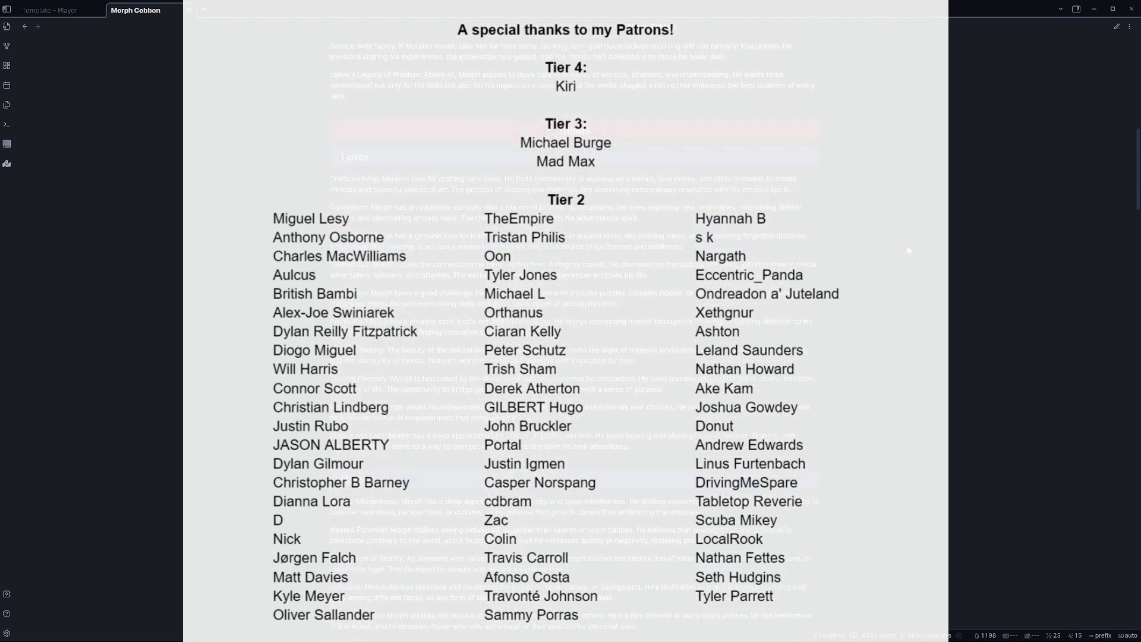
scroll(907, 251, "down", 6)
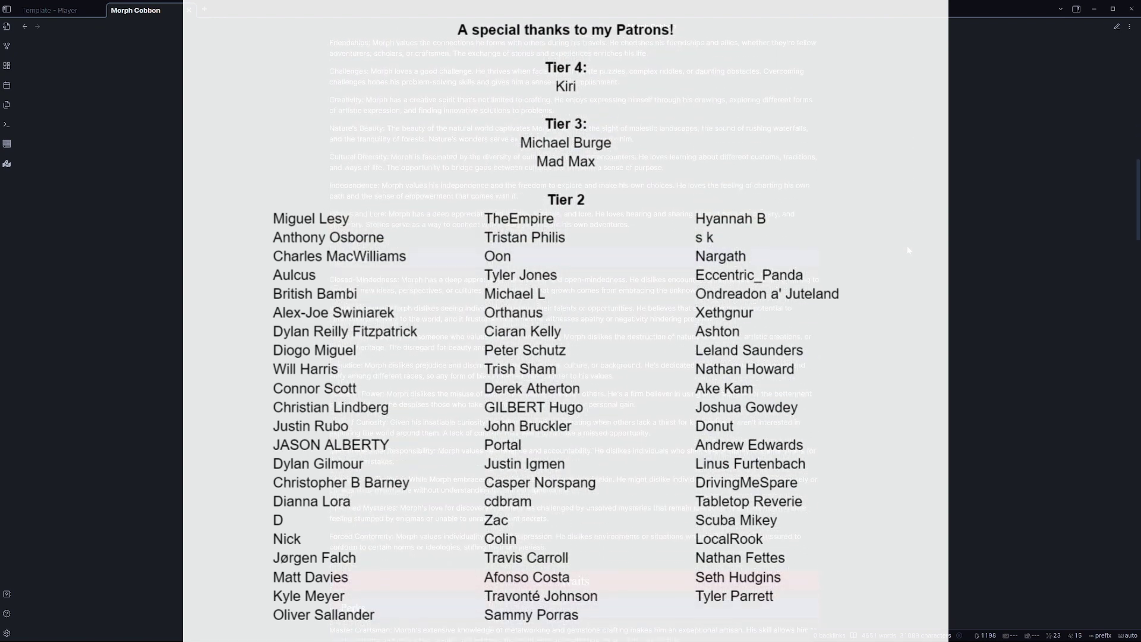
scroll(907, 250, "down", 3)
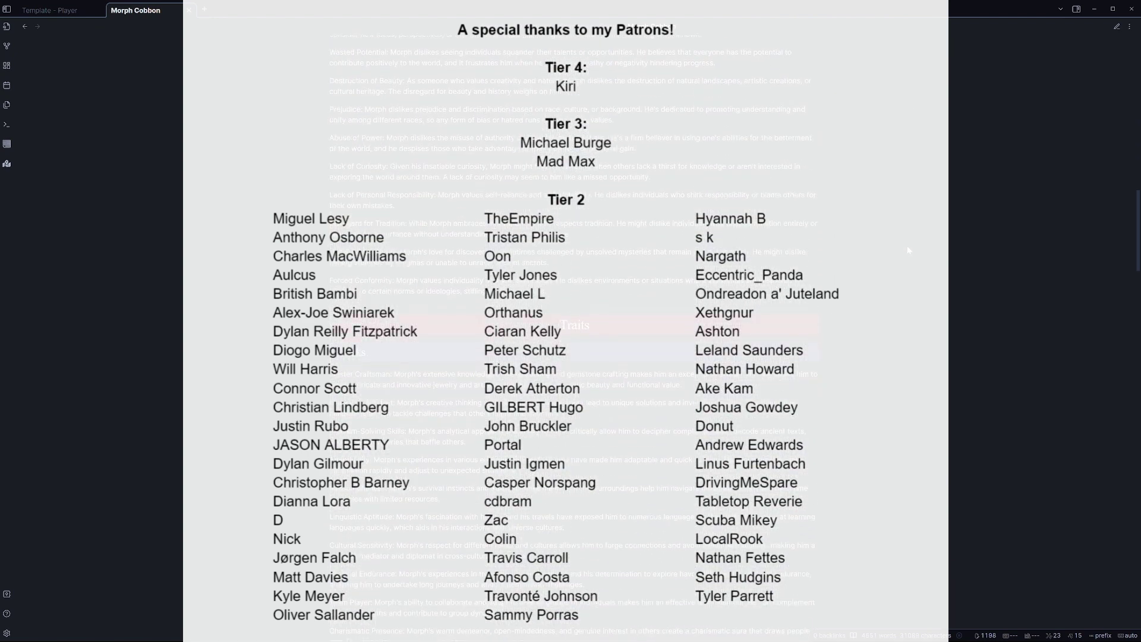
scroll(907, 250, "down", 2)
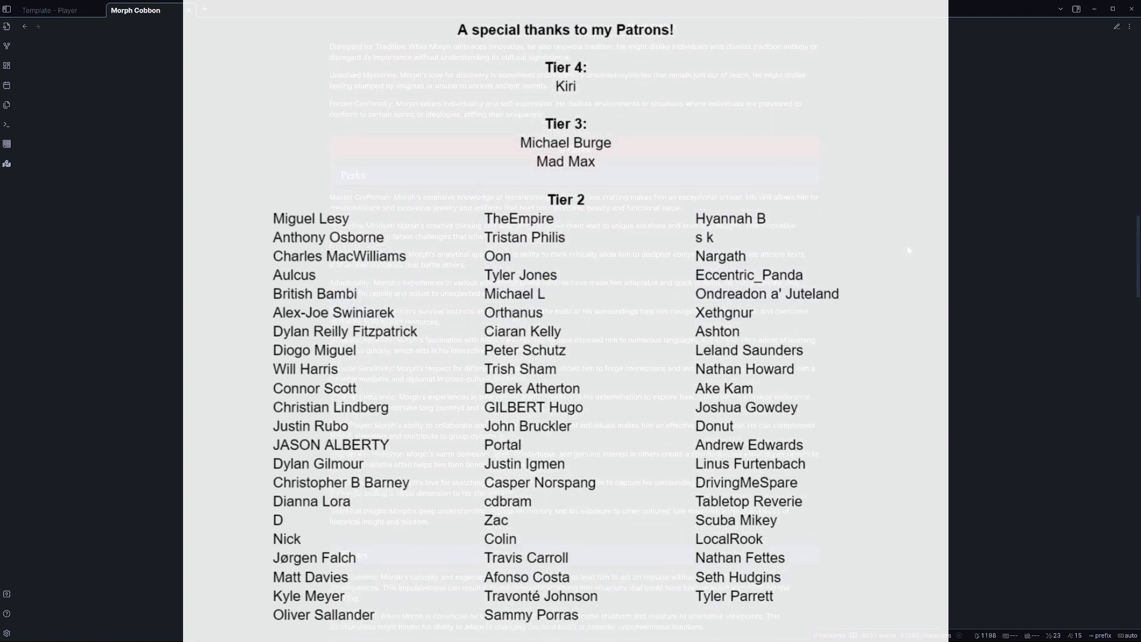
scroll(908, 250, "down", 2)
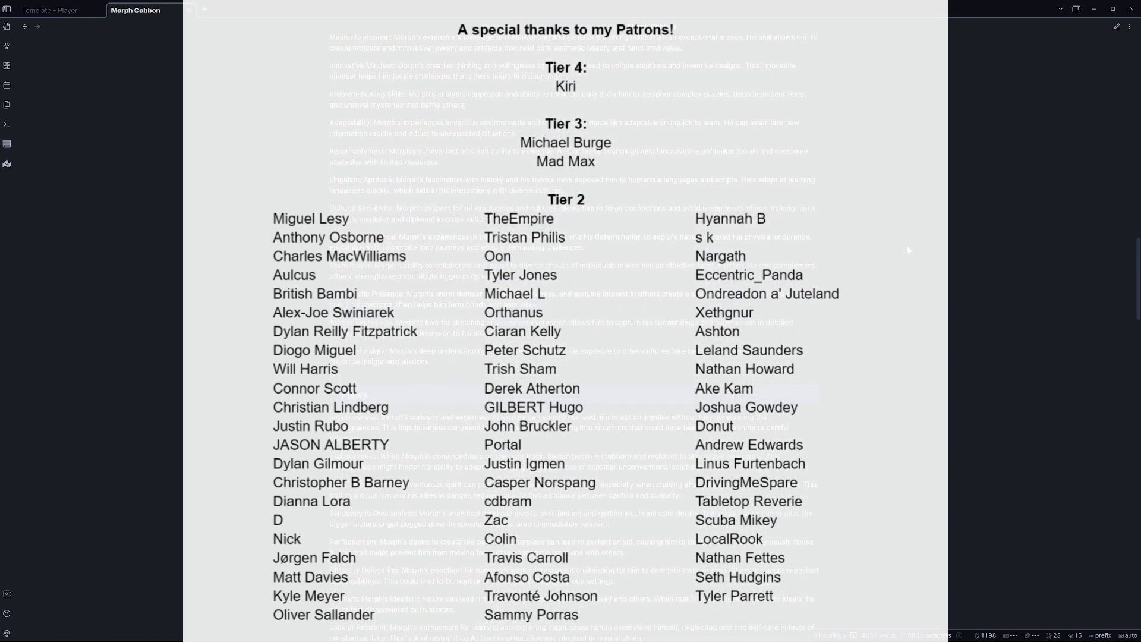
scroll(907, 251, "down", 3)
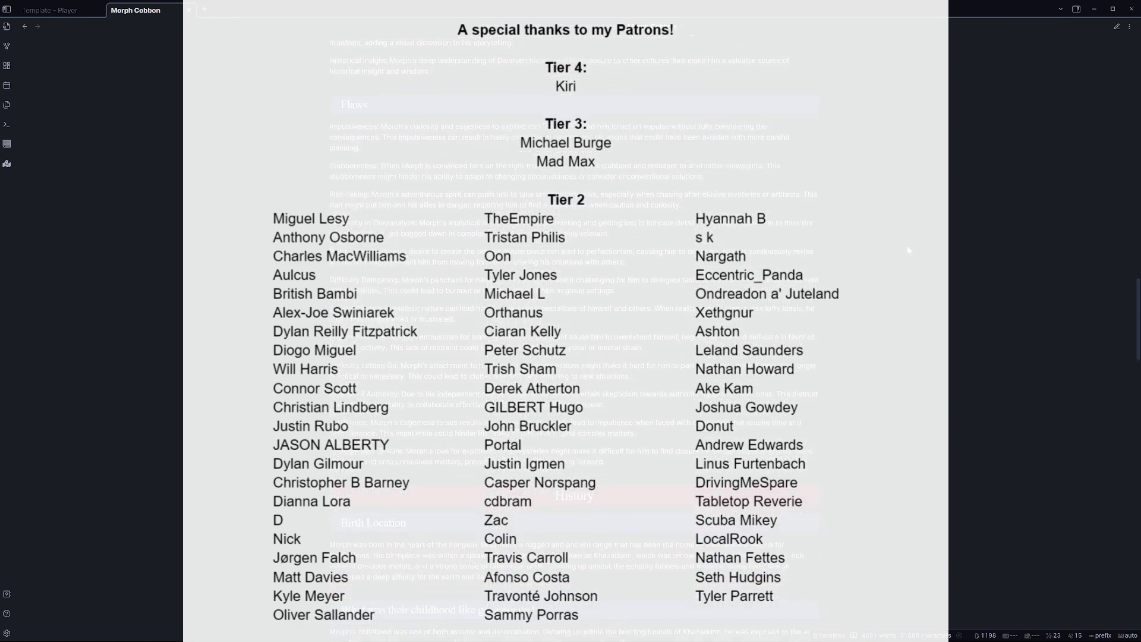
scroll(907, 250, "down", 3)
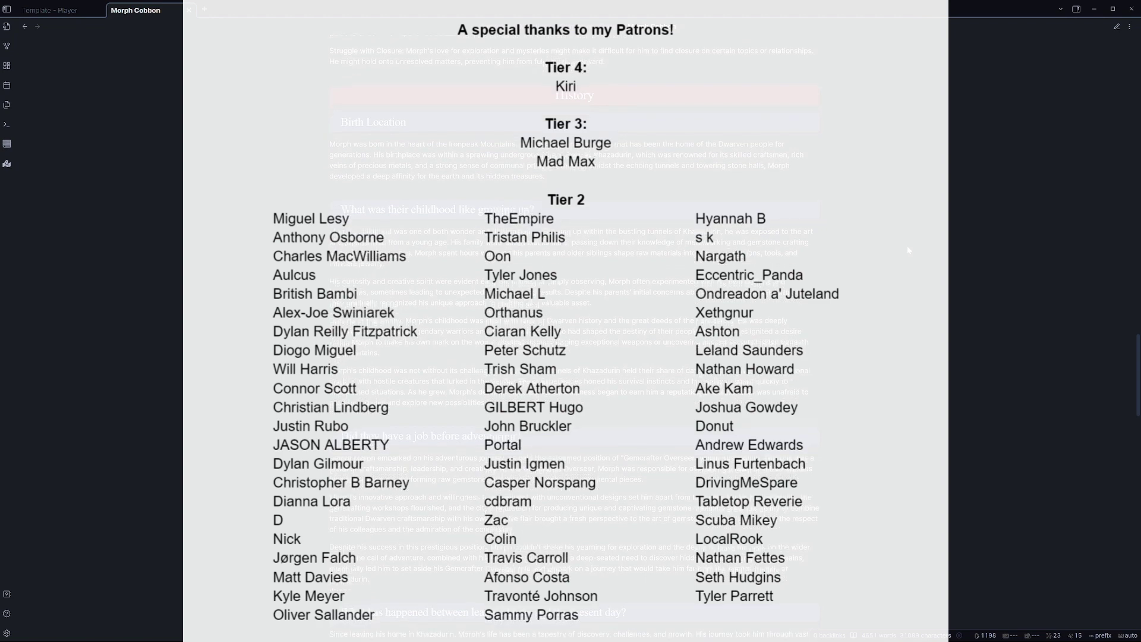
scroll(907, 250, "down", 2)
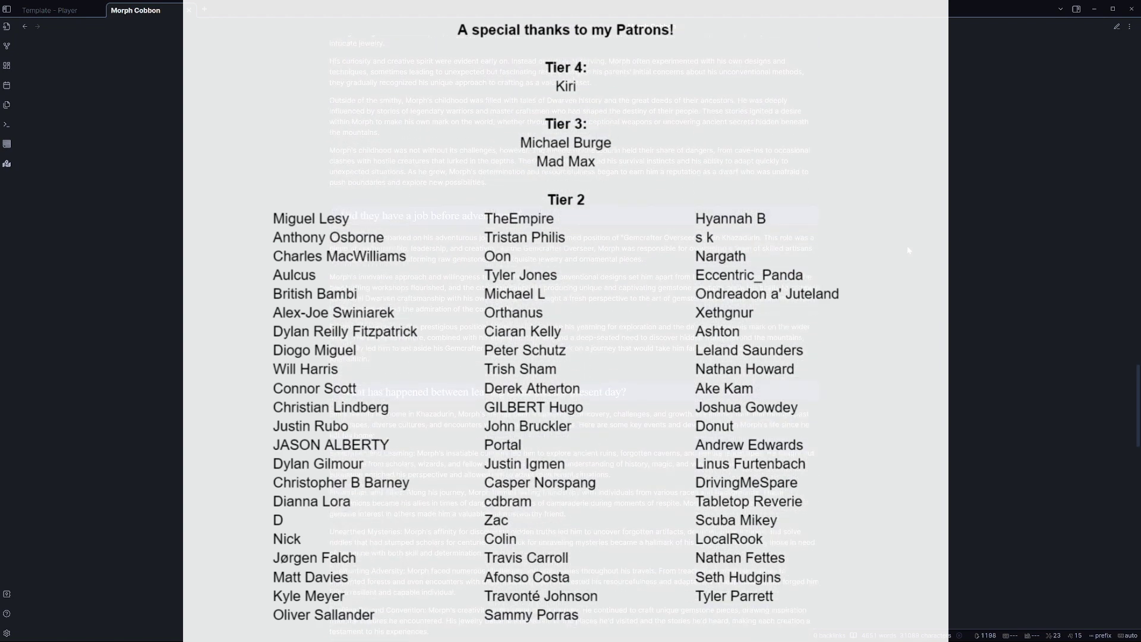
scroll(907, 250, "down", 2)
scroll(907, 250, "down", 2)
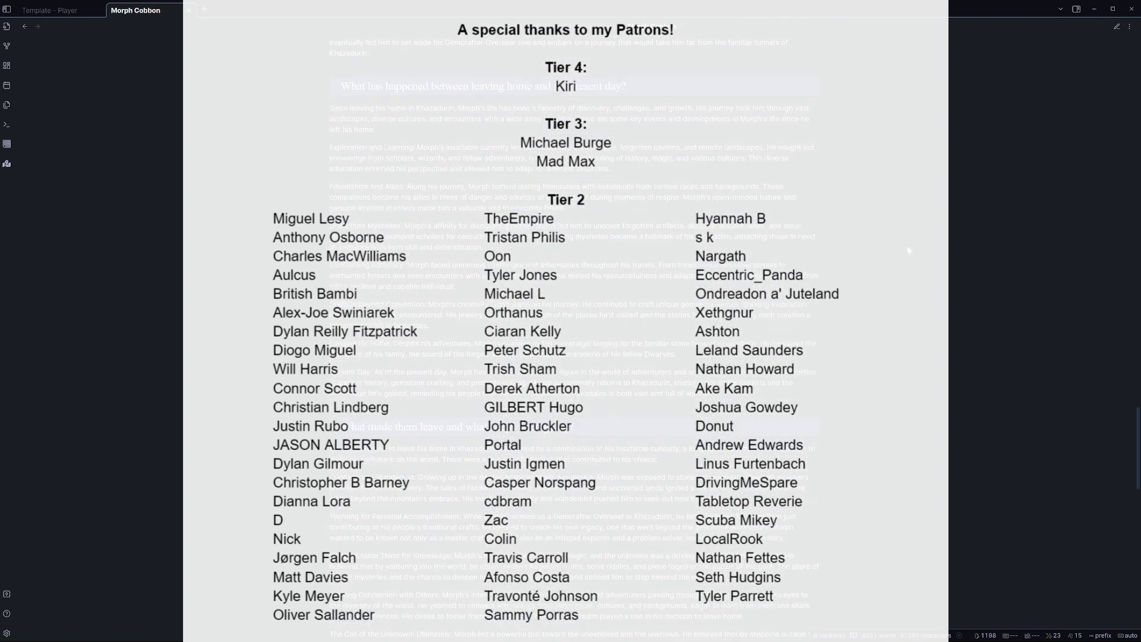
Scroll on to the Notable Acquaintances Family, Friends and Rivals callouts.
scroll(908, 250, "down", 4)
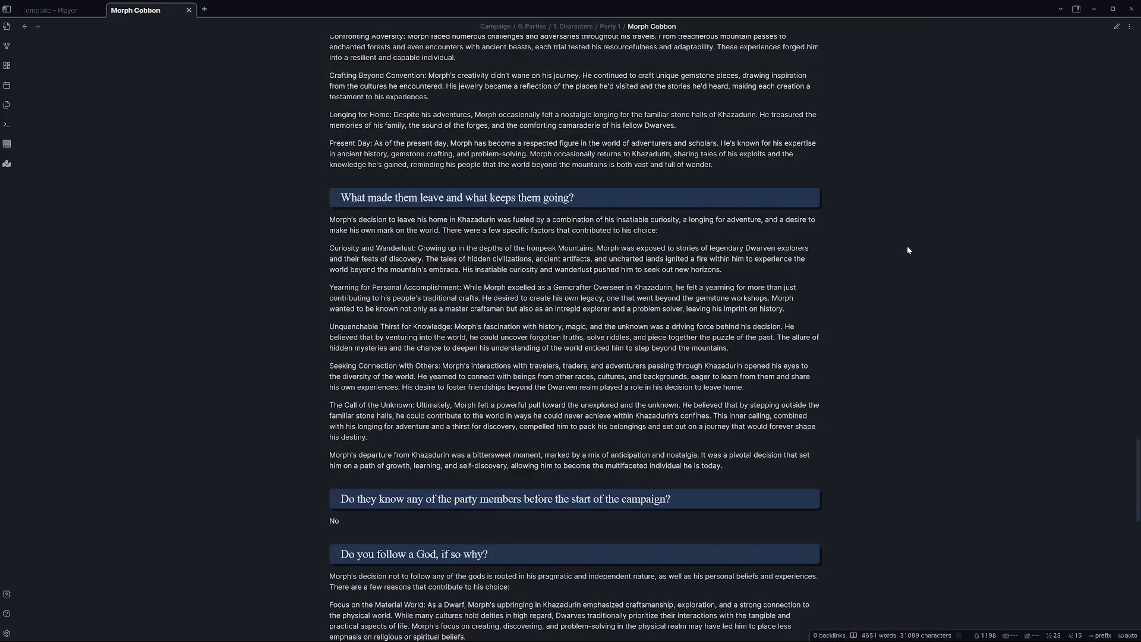
scroll(908, 250, "down", 3)
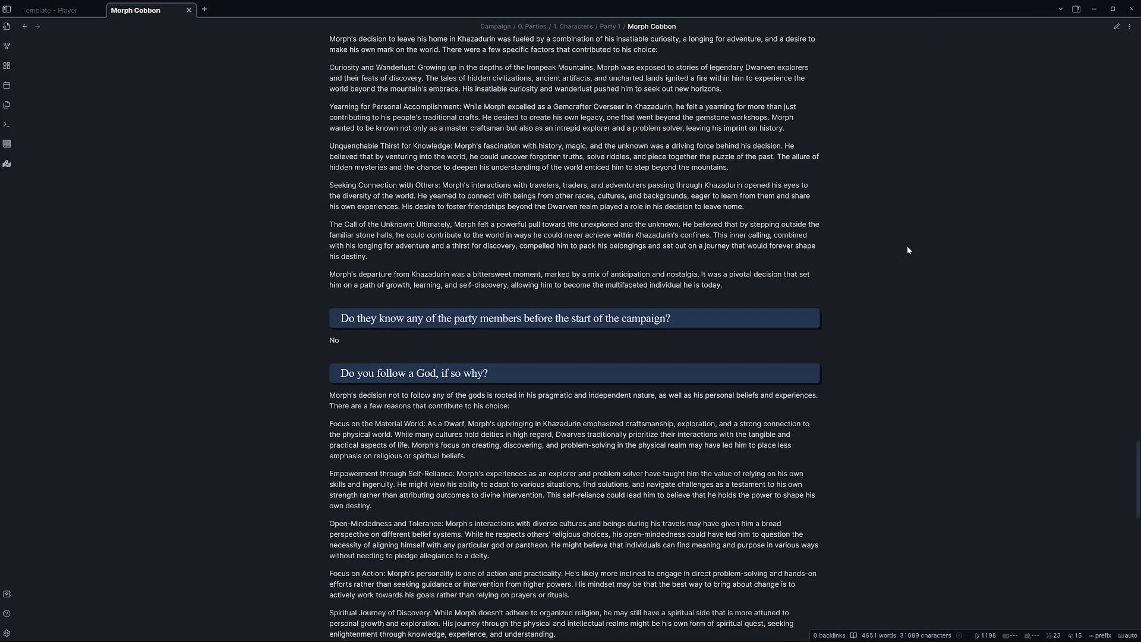